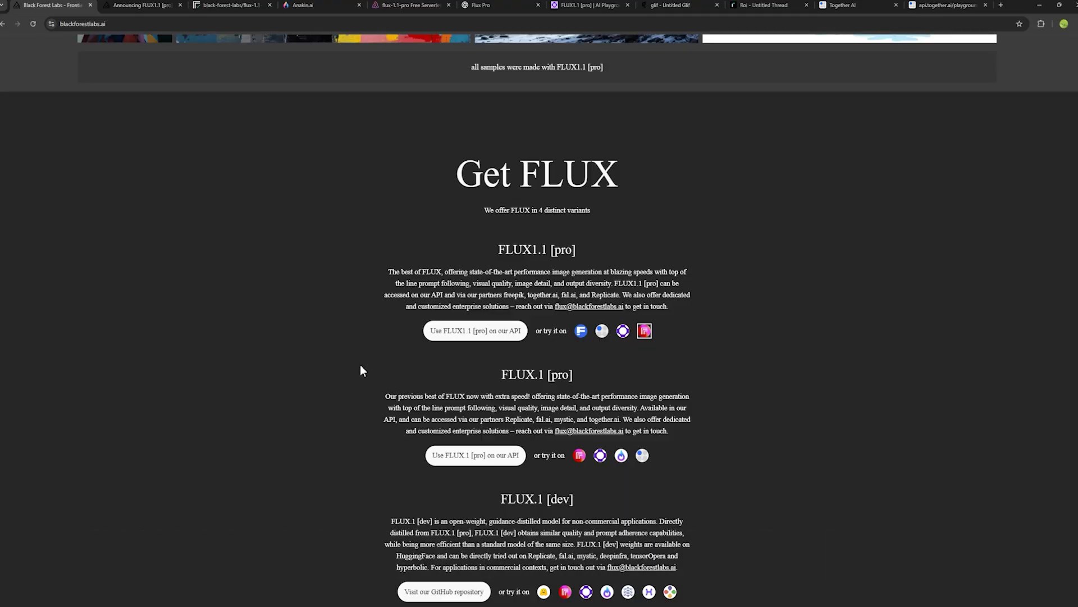
Highlight the blackforestlabs.ai address and the start of the FLUX1.1 [pro] description.
click(49, 29)
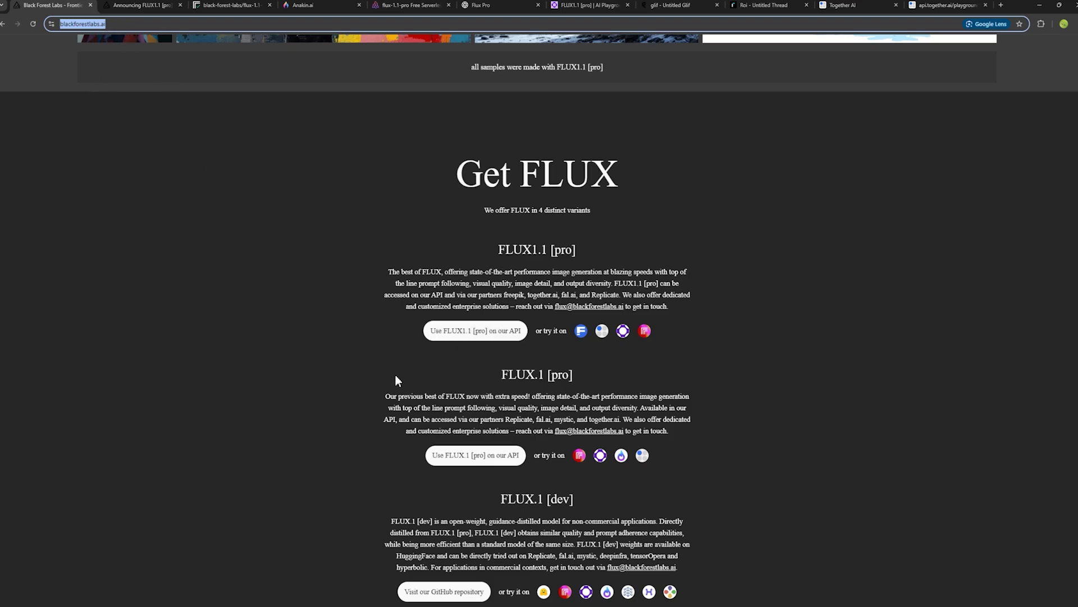
drag(390, 273, 429, 274)
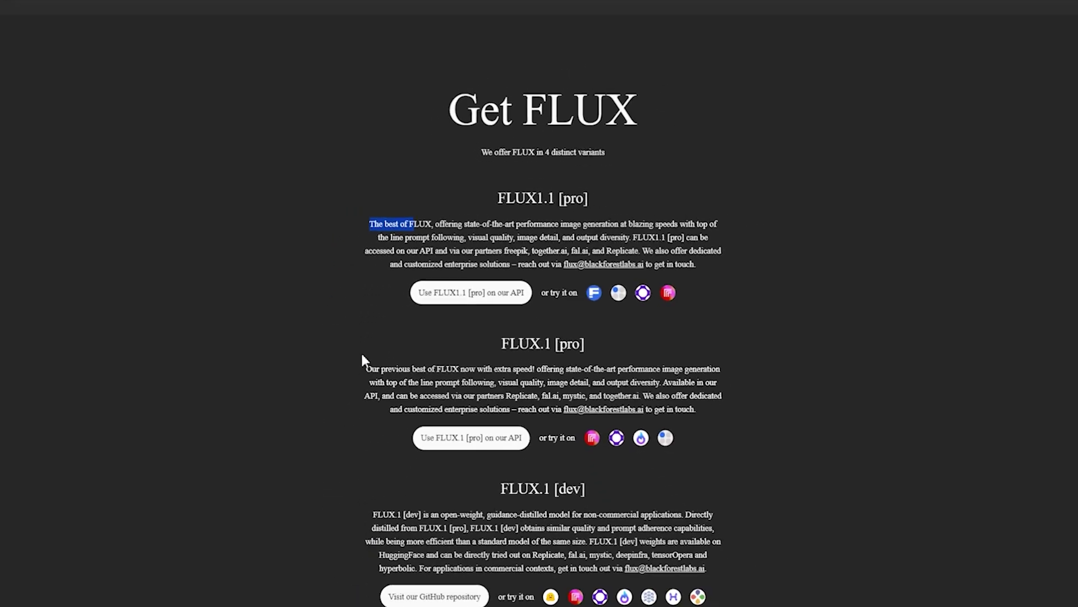
Skim the FLUX1.1 [pro] announcement, highlight its 'Faster & Better' heading, and zoom in with Ctrl+Plus.
key(ctrl+Tab)
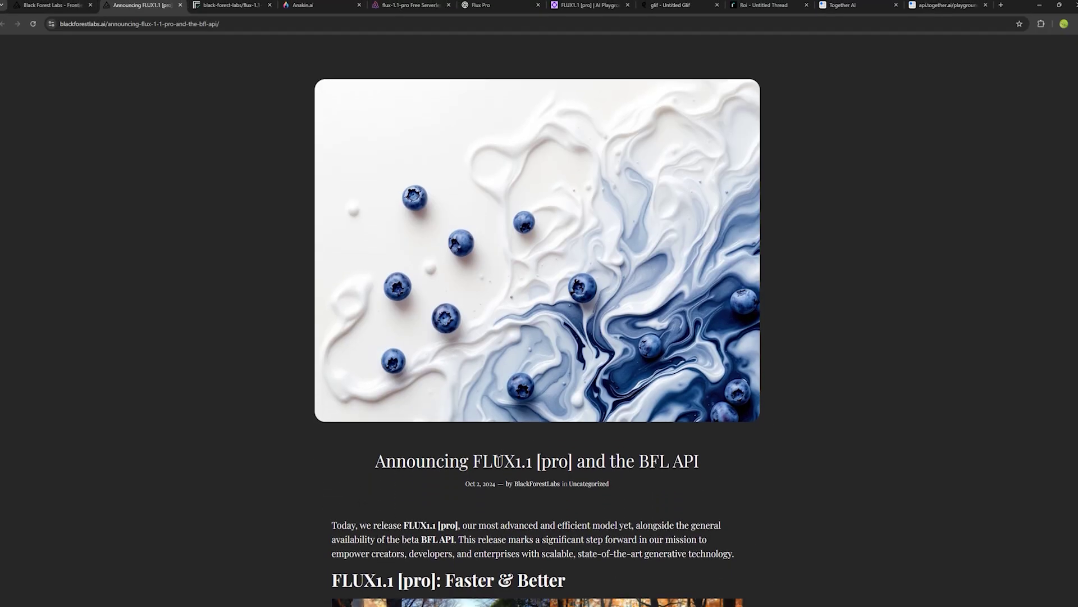
scroll(498, 460, down, 5)
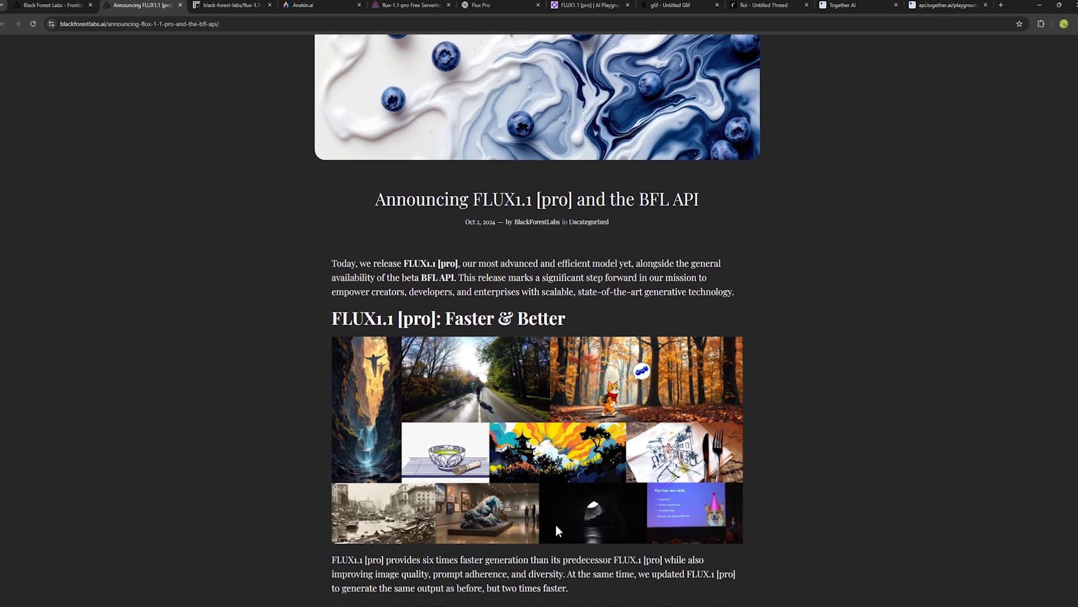
scroll(555, 525, down, 1)
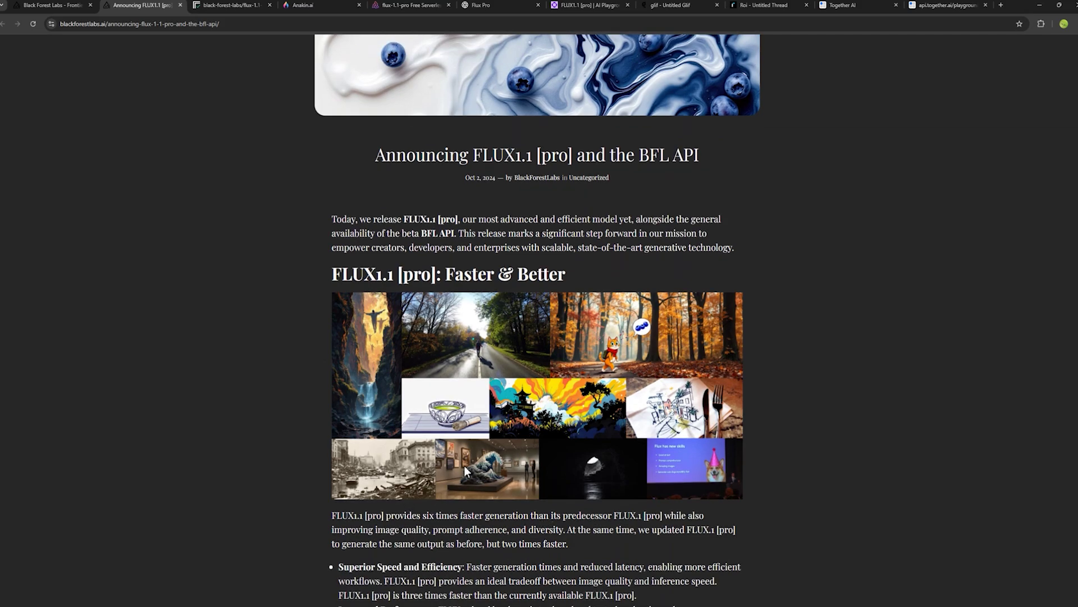
scroll(385, 458, down, 3)
scroll(316, 201, up, 1)
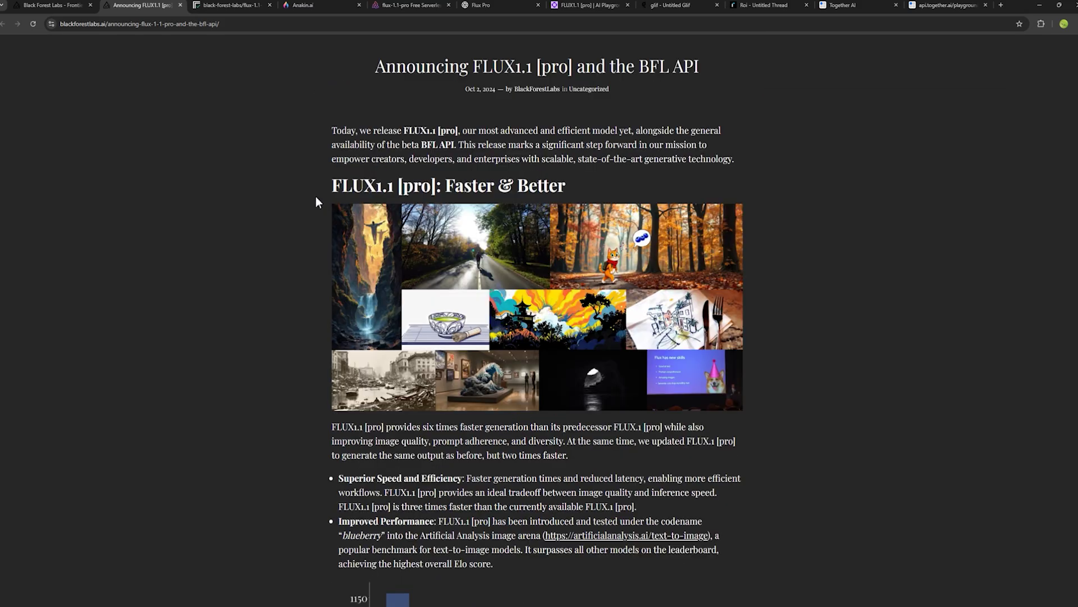
drag(360, 186, 483, 187)
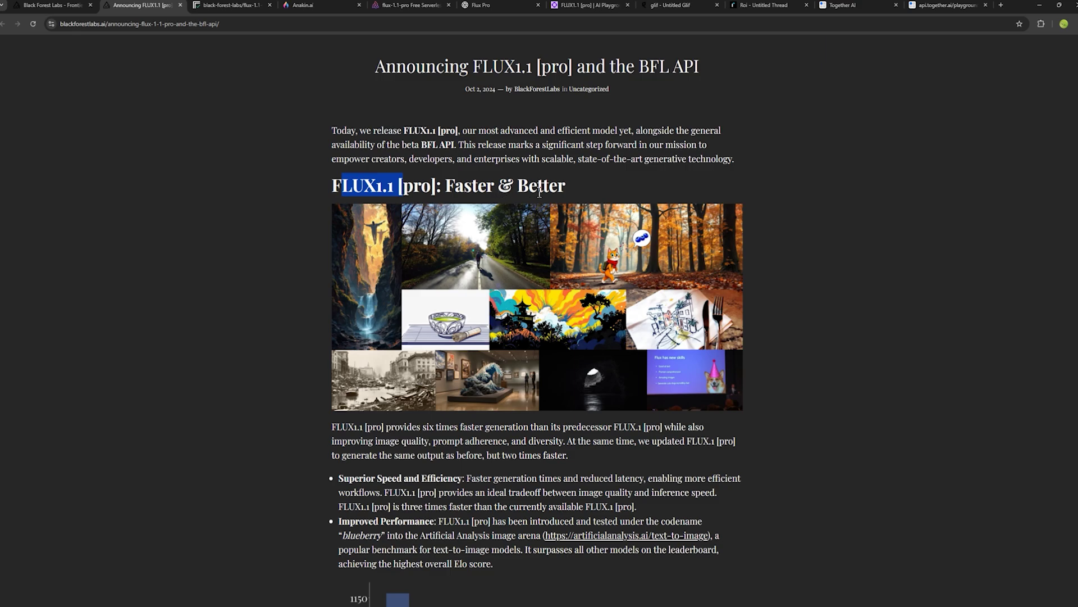
click(632, 277)
scroll(632, 277, up, 1)
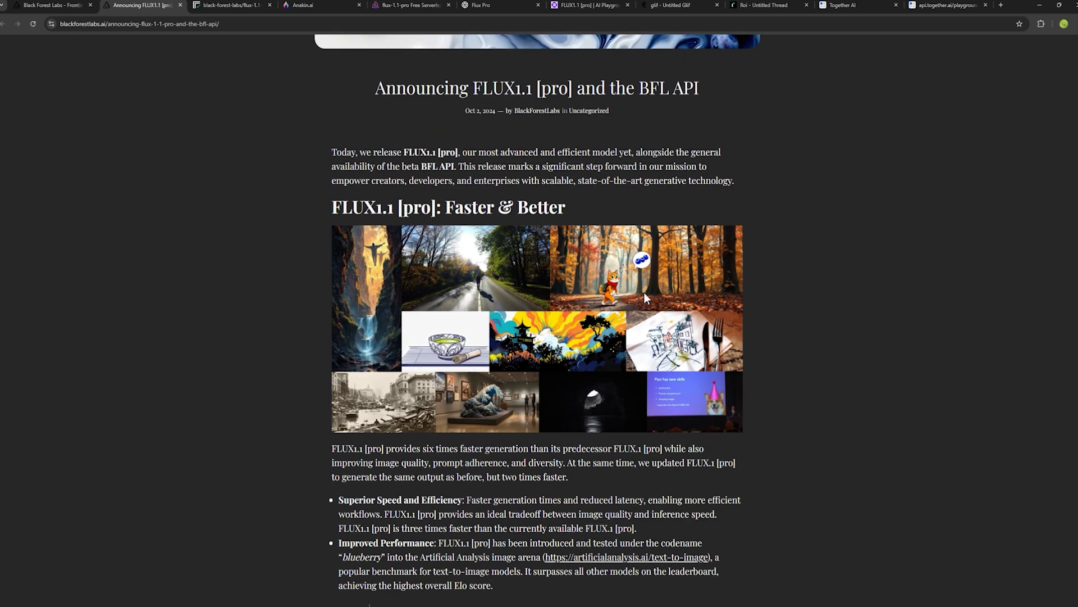
key(ctrl+plus)
key(ctrl+plus)
key(ctrl+plus)
key(ctrl+plus)
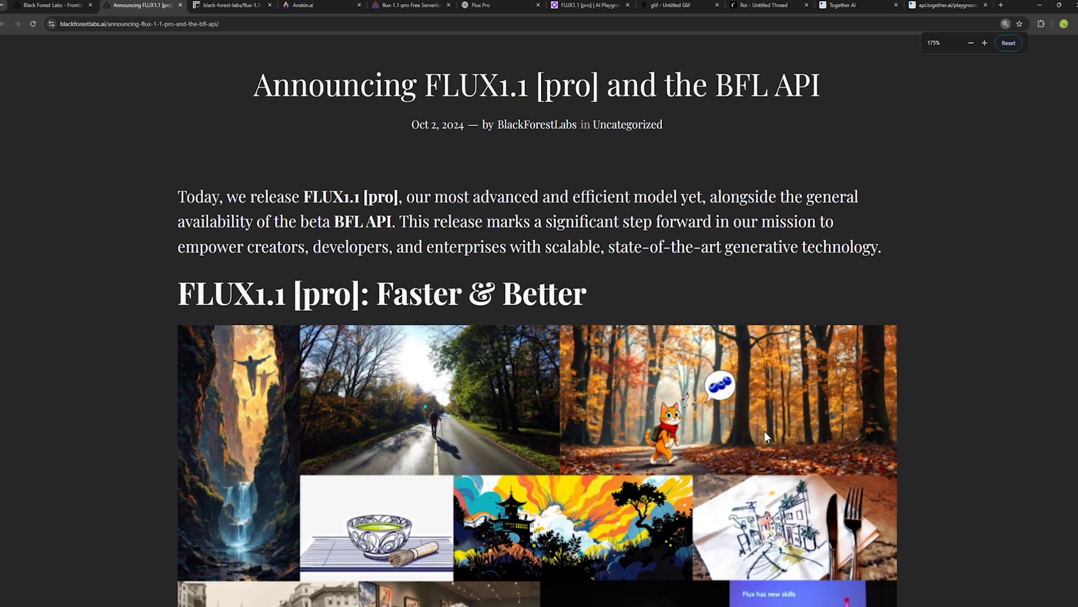
Read further down and highlight the 'six times faster' claim.
scroll(712, 414, down, 3)
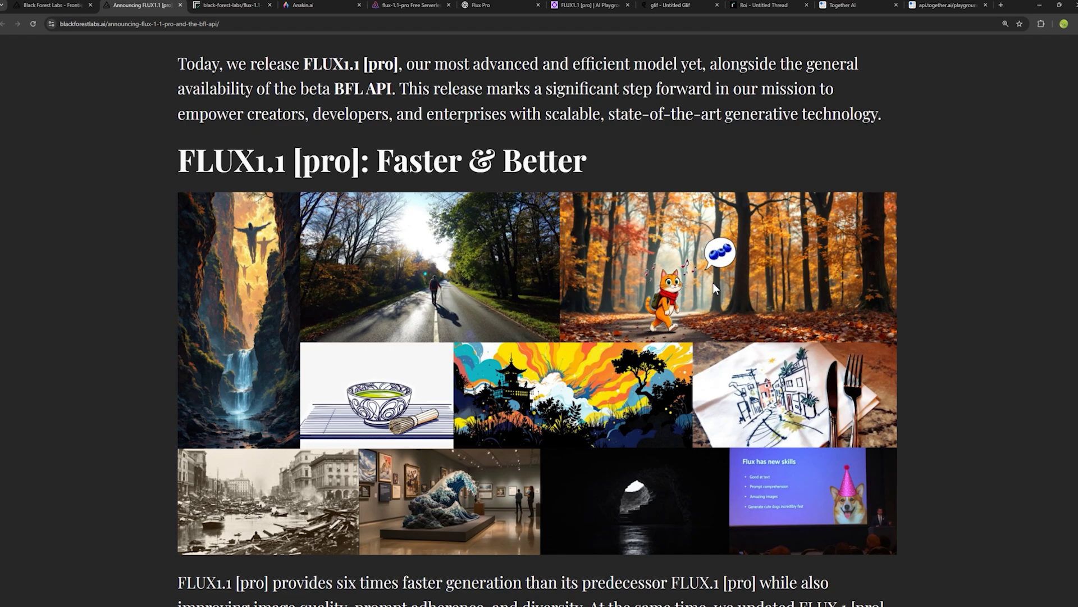
scroll(646, 371, down, 1)
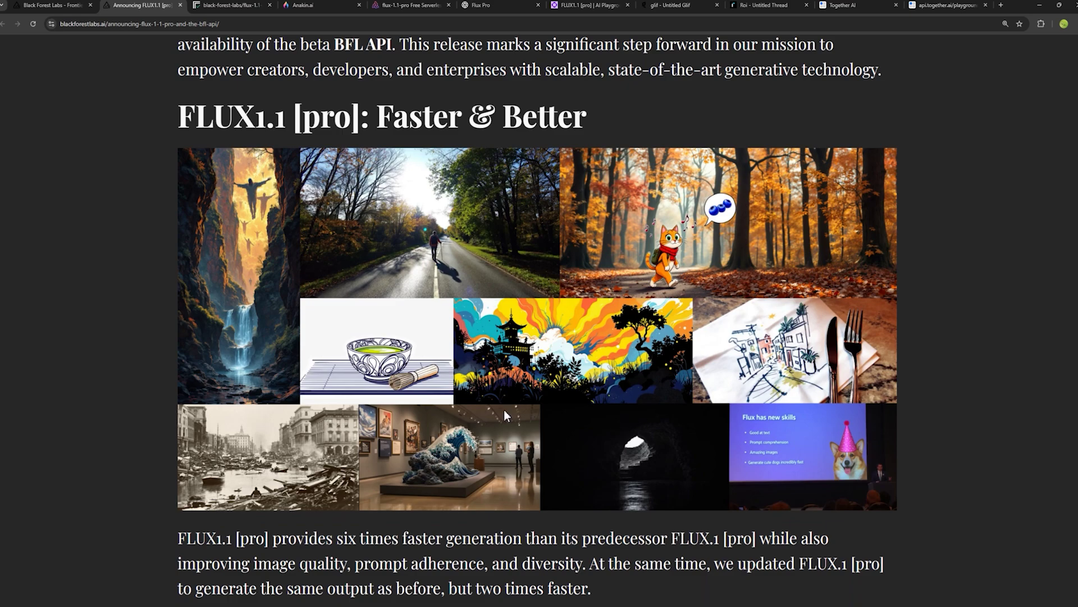
scroll(556, 416, down, 4)
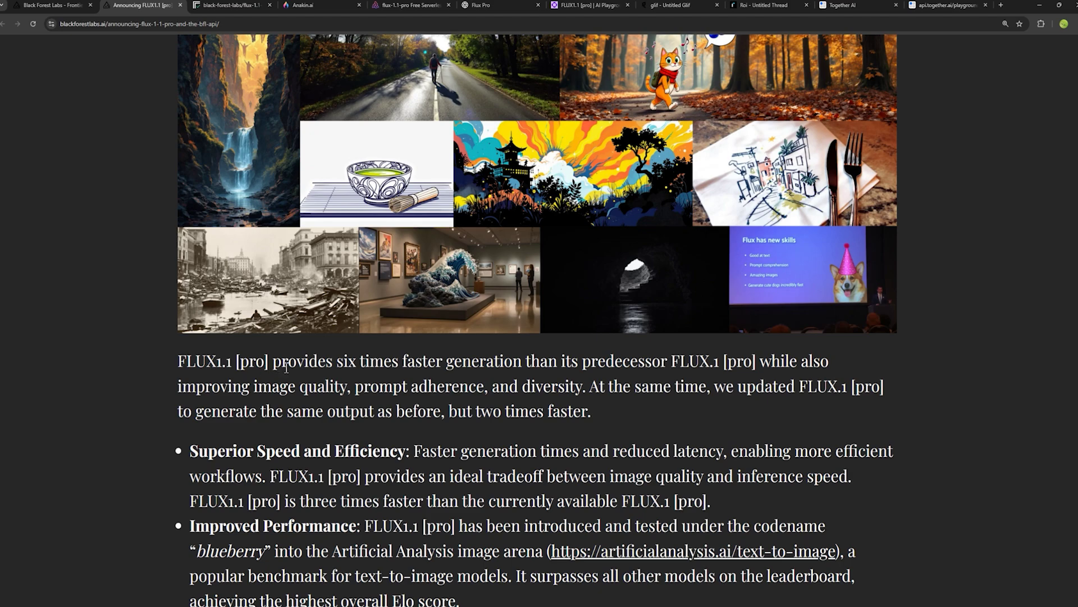
drag(337, 368, 454, 364)
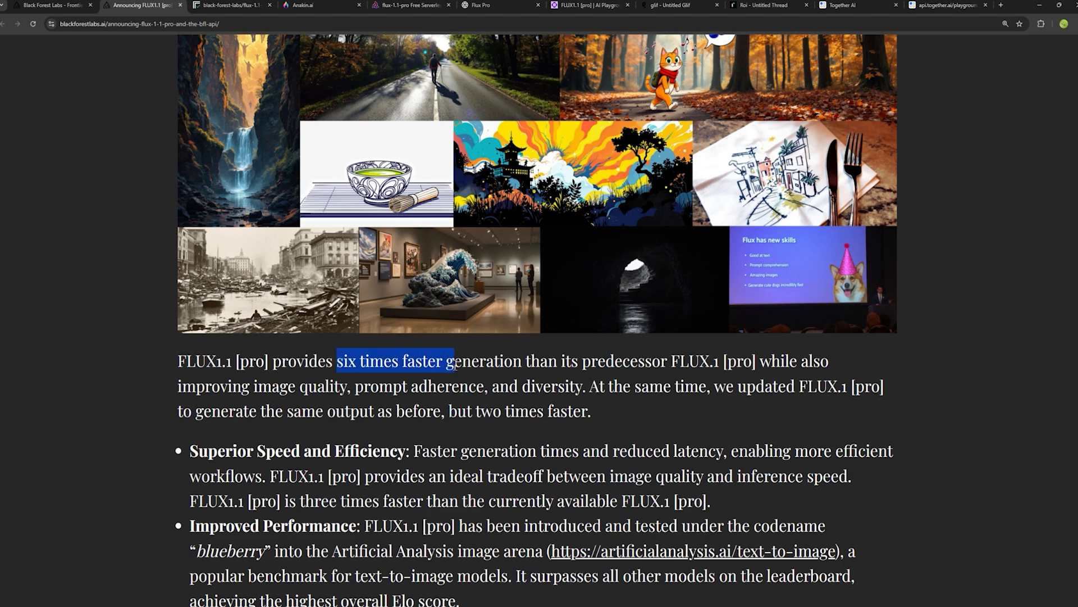
click(475, 364)
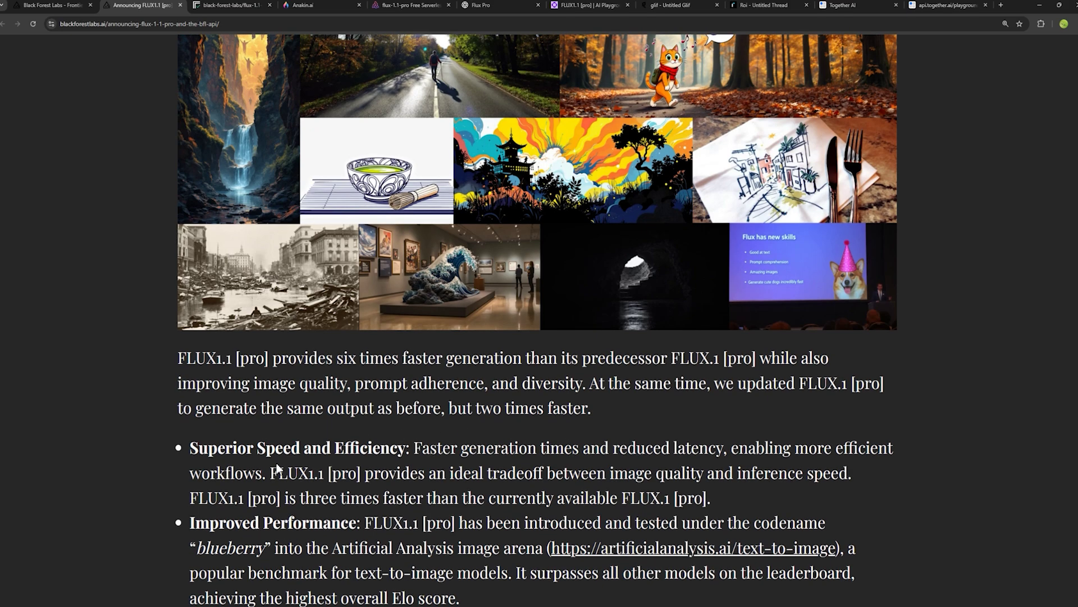
Scroll to the Elo score bar and scatter charts, then bring up Replicate's flux-1.1-pro playground.
scroll(270, 458, down, 2)
scroll(318, 495, down, 2)
scroll(318, 499, down, 4)
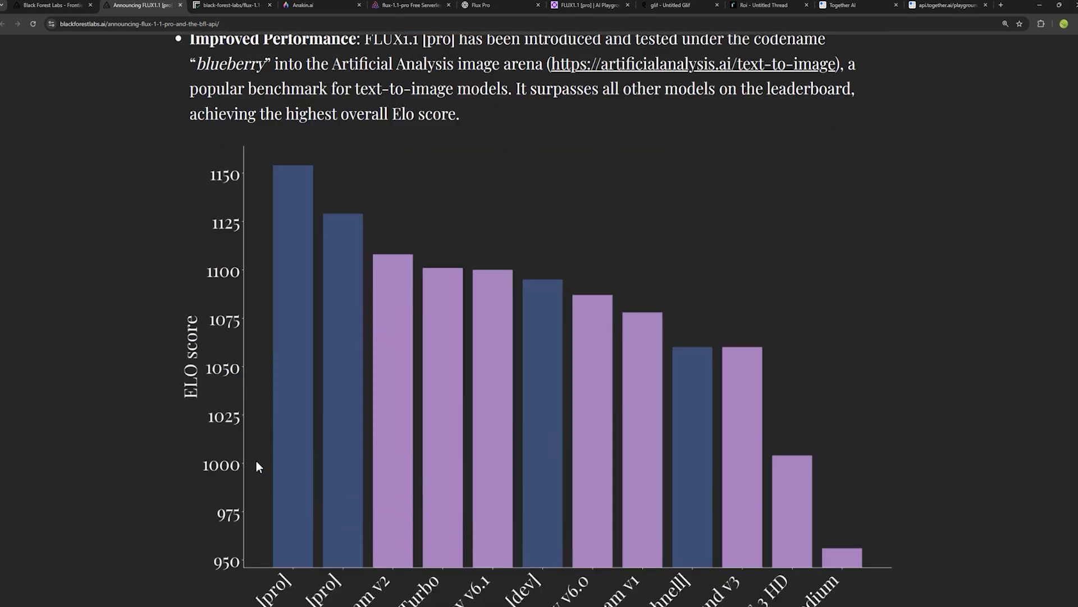
scroll(268, 301, down, 2)
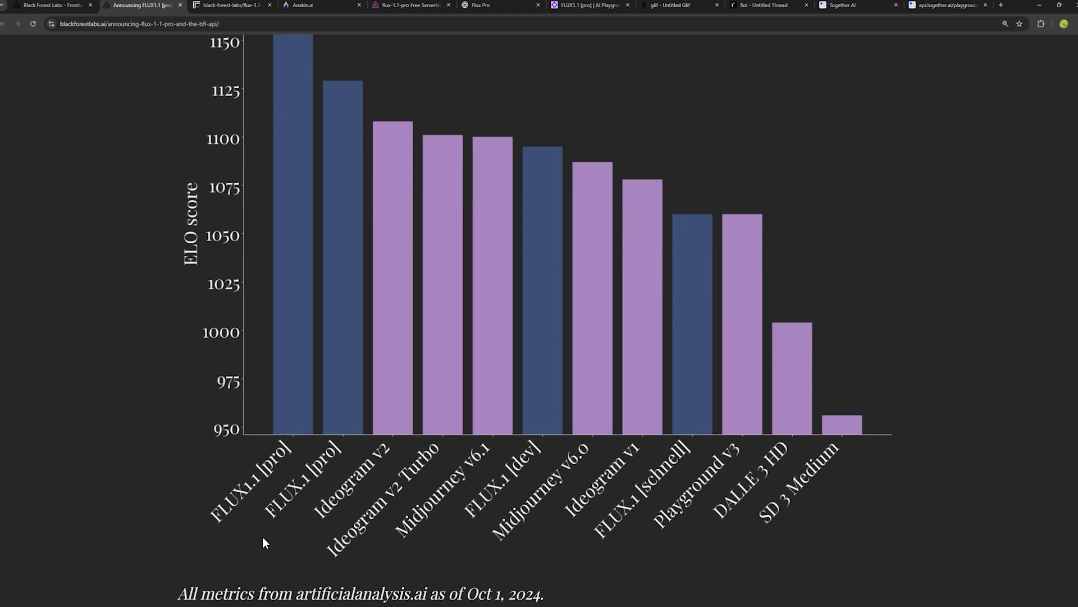
scroll(275, 466, up, 2)
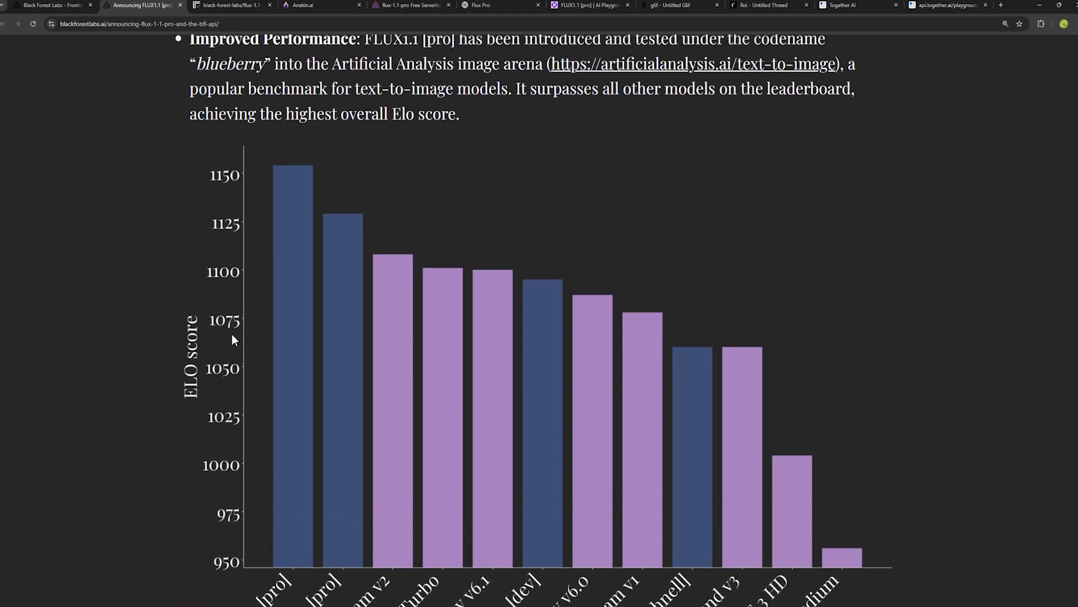
scroll(271, 374, down, 4)
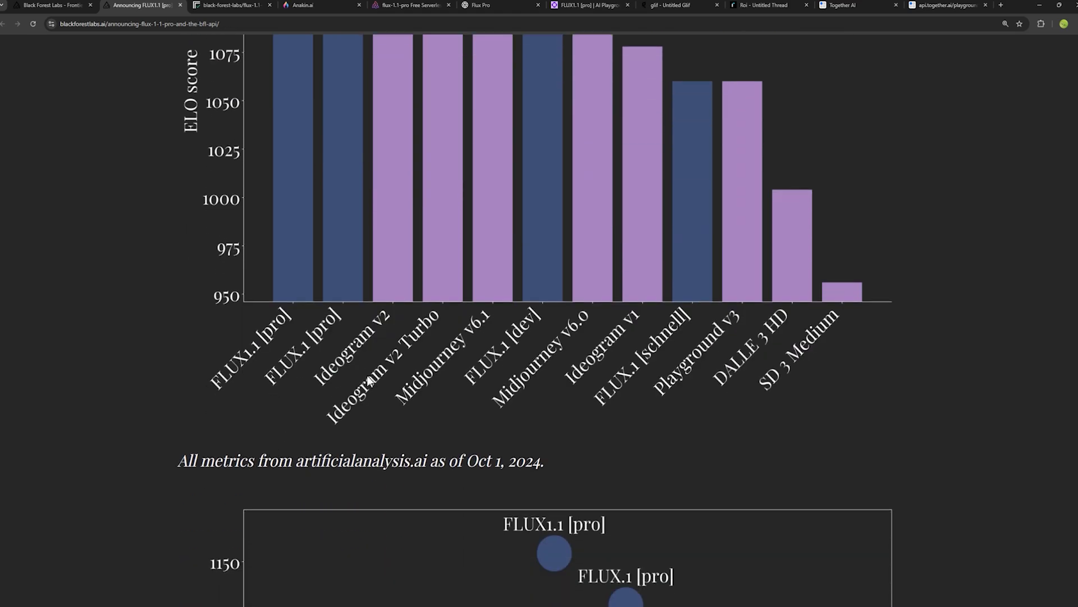
scroll(203, 434, down, 5)
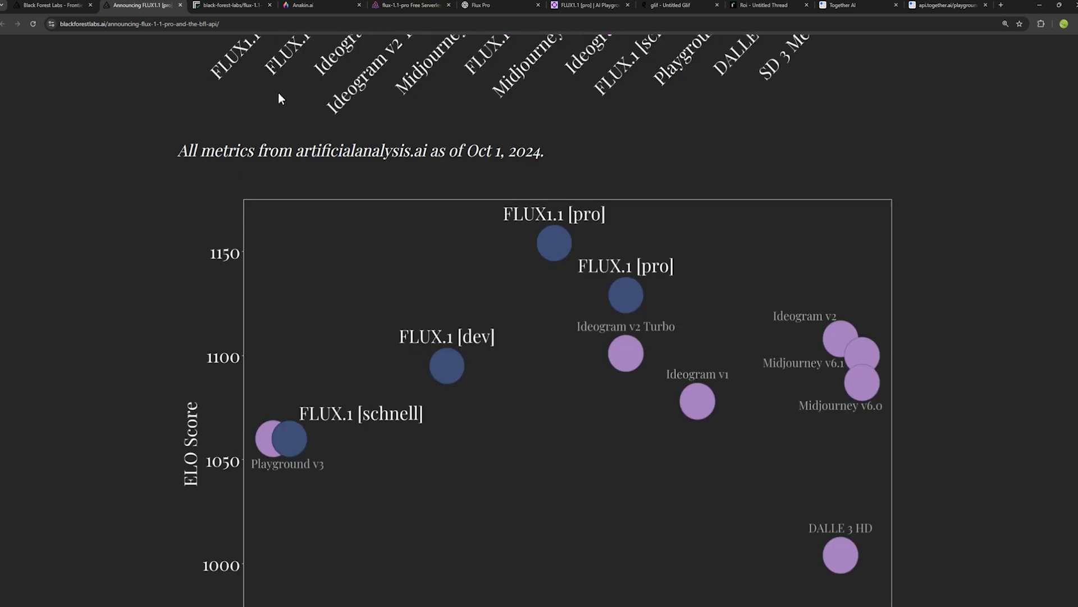
click(220, 8)
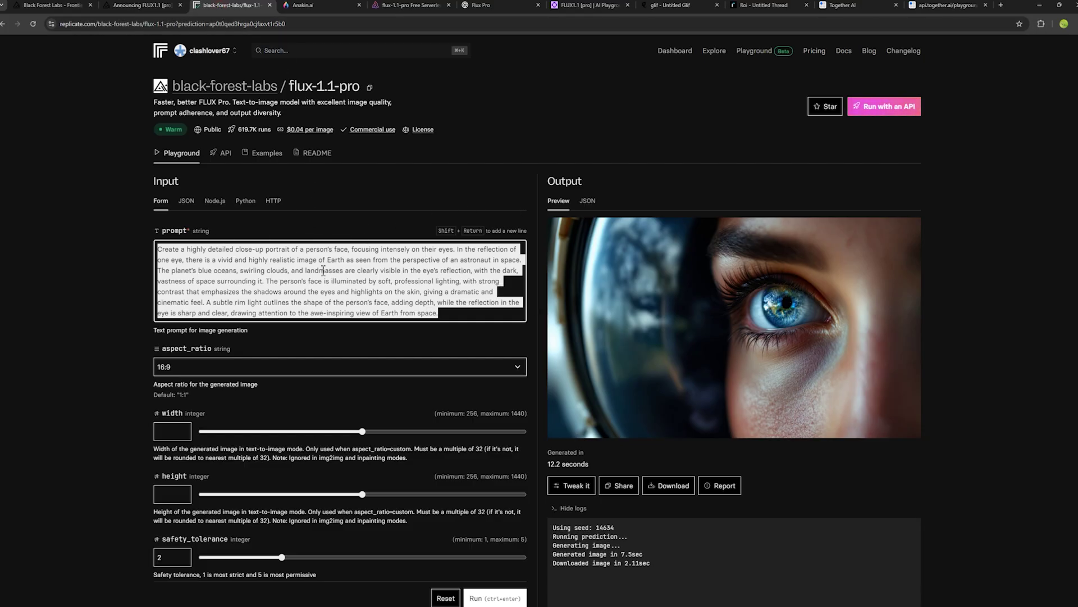
Go through the Anakin.ai and Flux Pro tabs to fal.ai's finished Landscape 16:9 eye image.
click(303, 290)
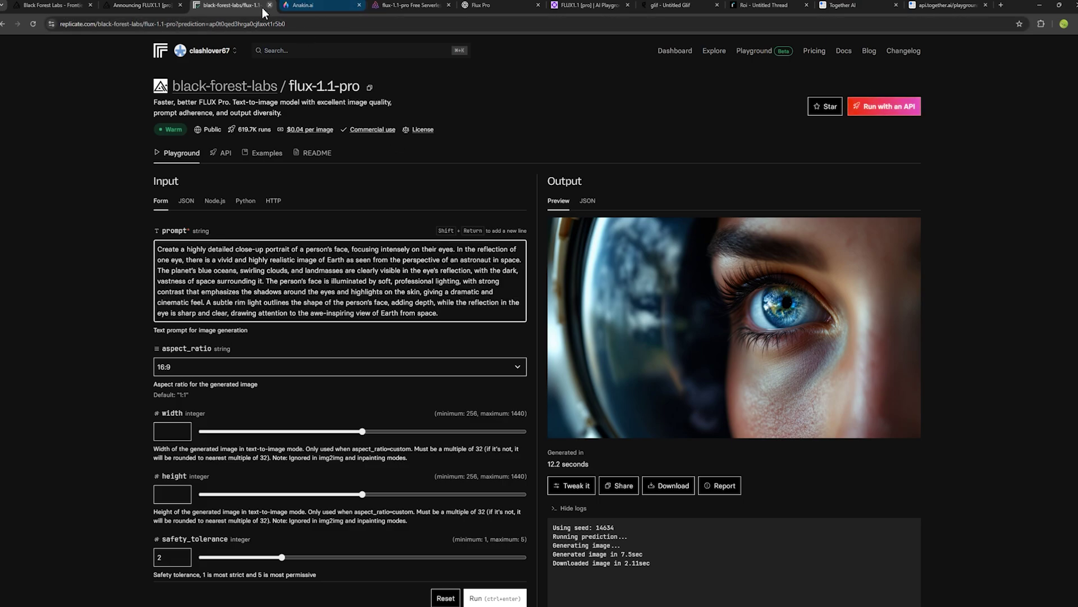
click(315, 5)
click(489, 5)
click(583, 5)
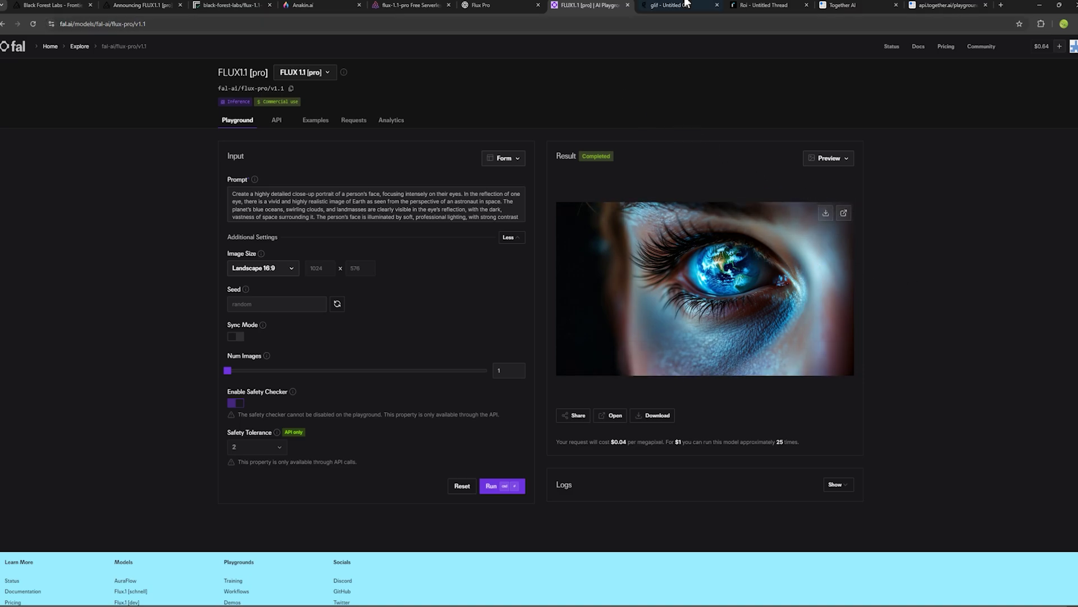
Open the good folder in File Explorer, select segmind.png, and return to the websites folder.
key(alt+Tab)
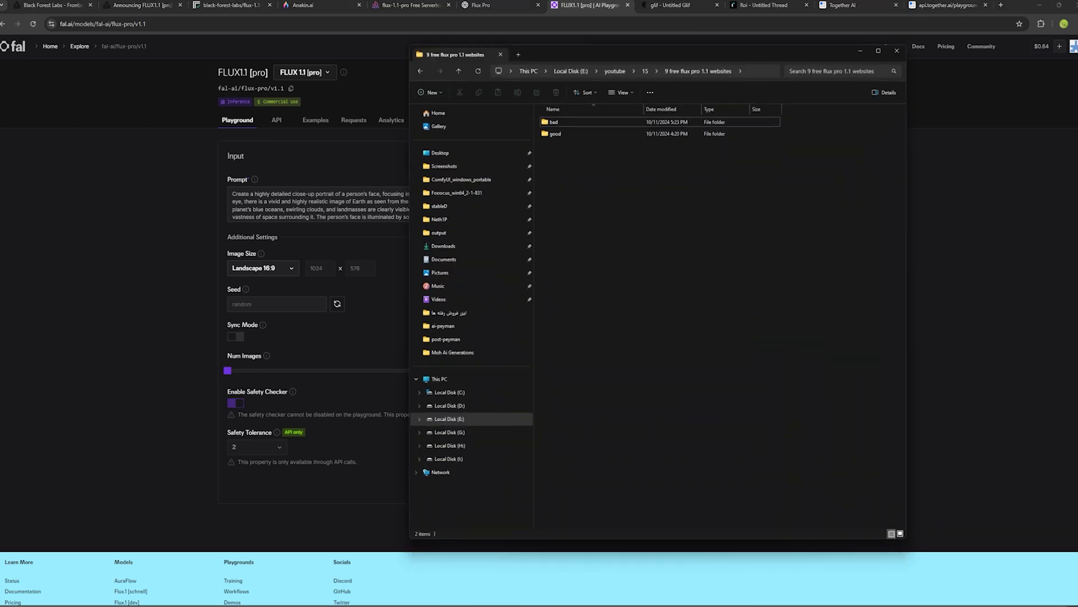
double_click(562, 103)
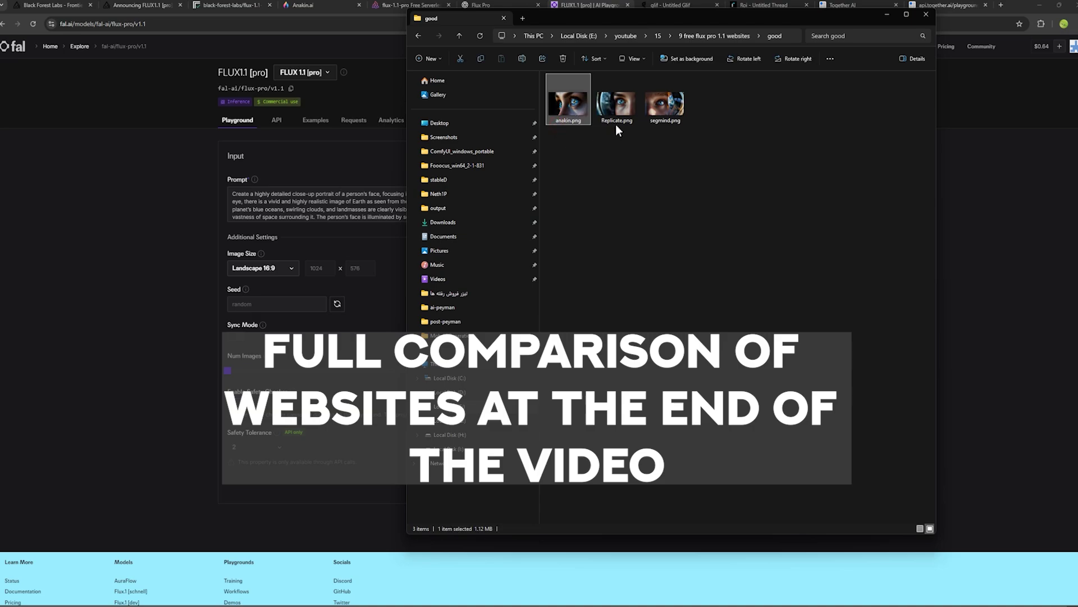
click(659, 124)
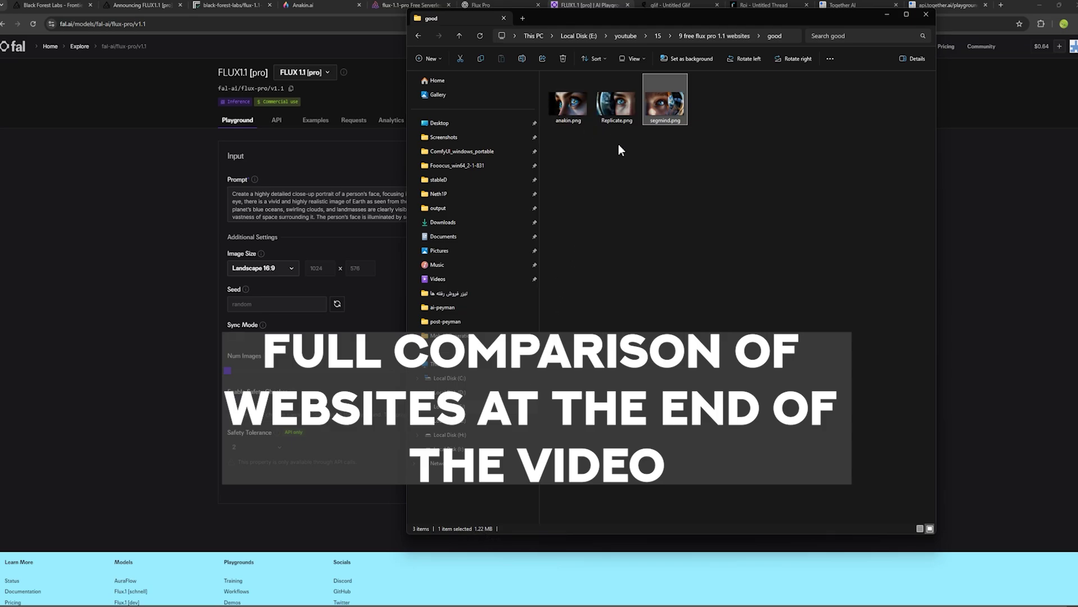
click(715, 36)
View togetherai2.png, falai.jpg and Glif.jpg from the bad folder in Photos, then close it.
double_click(580, 106)
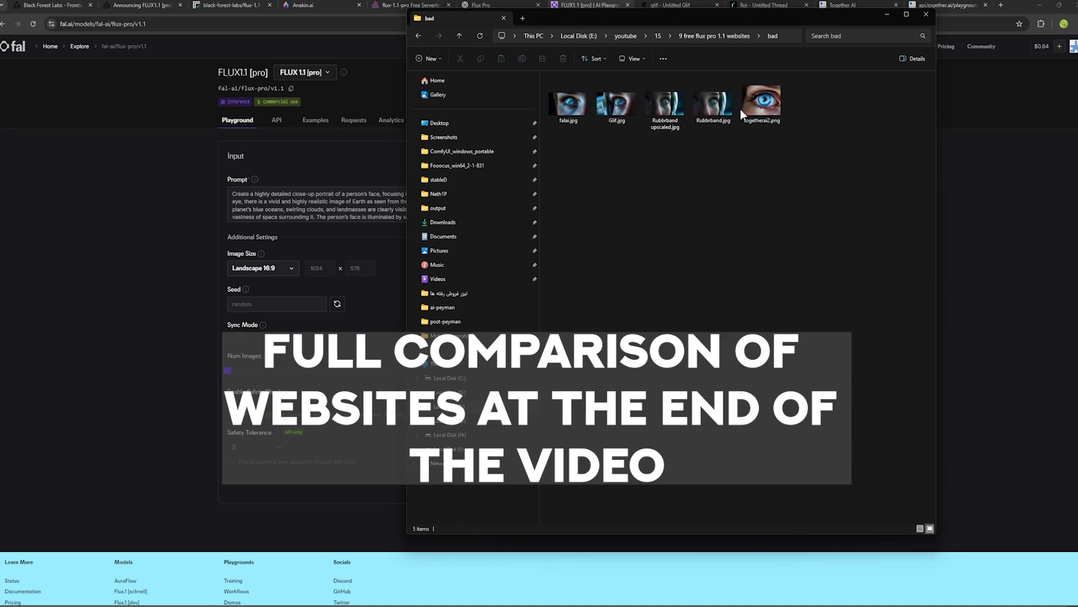
click(742, 114)
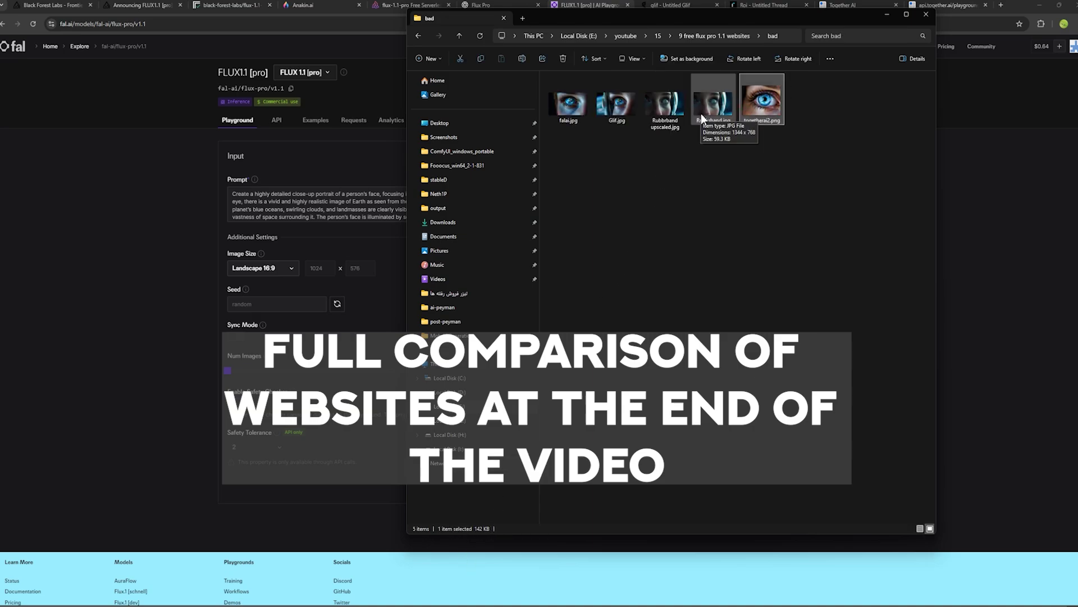
click(569, 110)
click(617, 107)
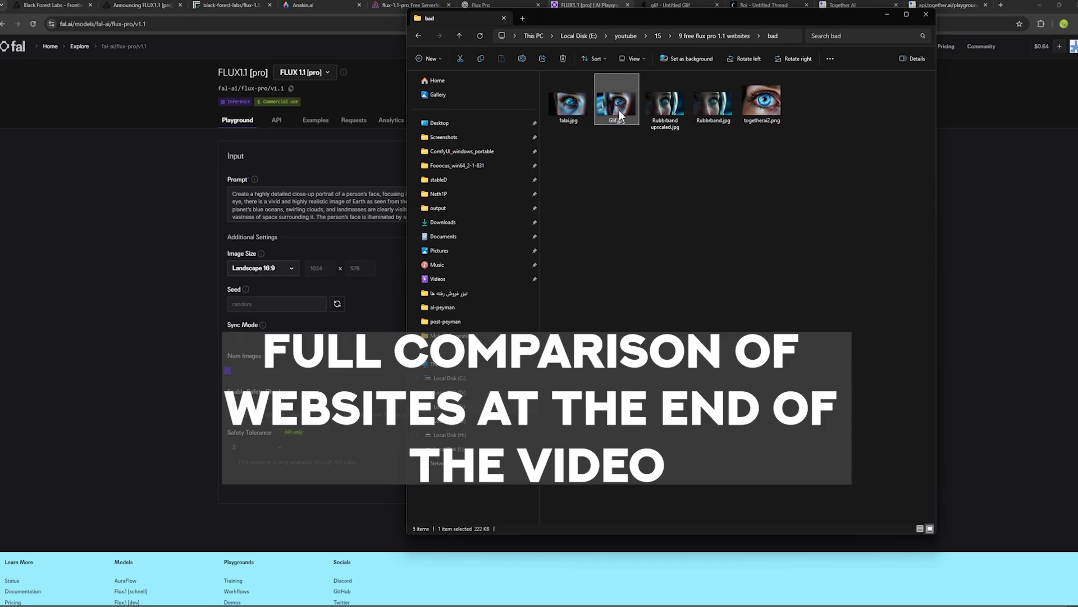
key(Return)
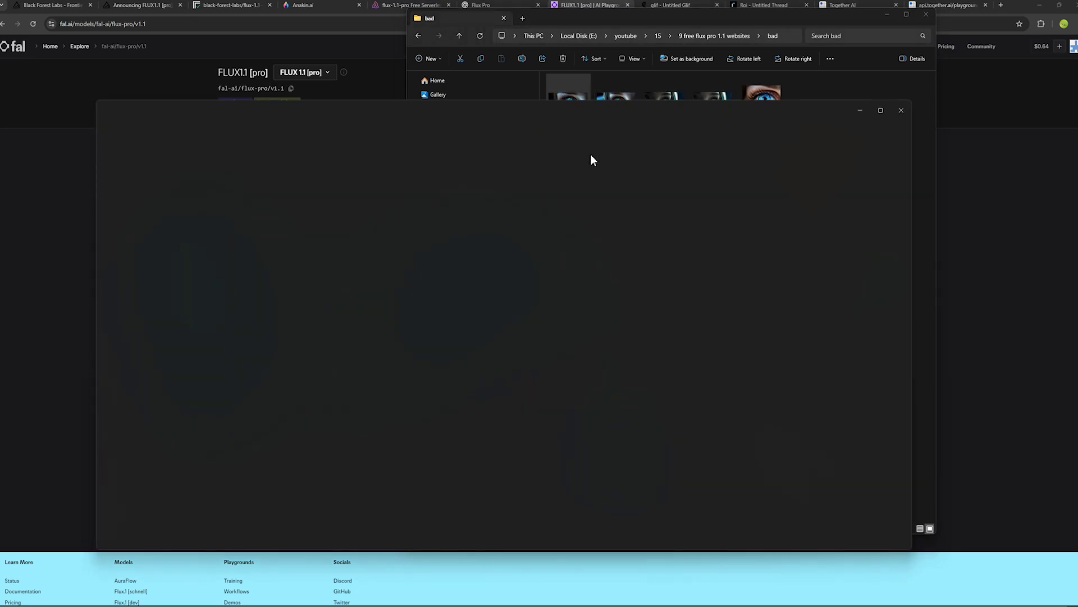
click(903, 326)
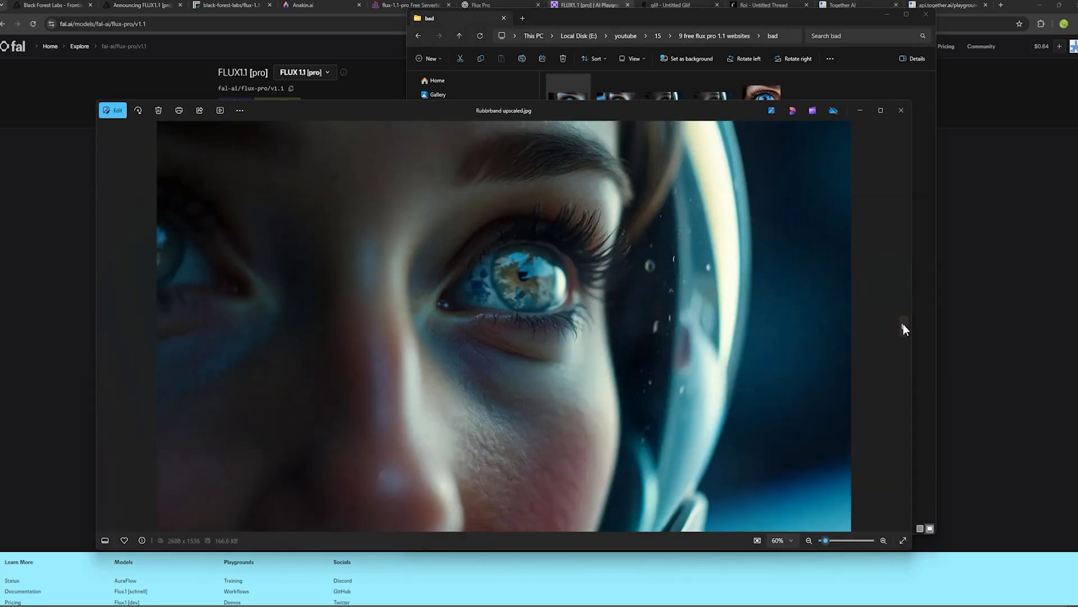
click(903, 325)
click(903, 325)
click(901, 110)
Open the good folder and view anakin.png and Replicate.png at full size.
click(417, 37)
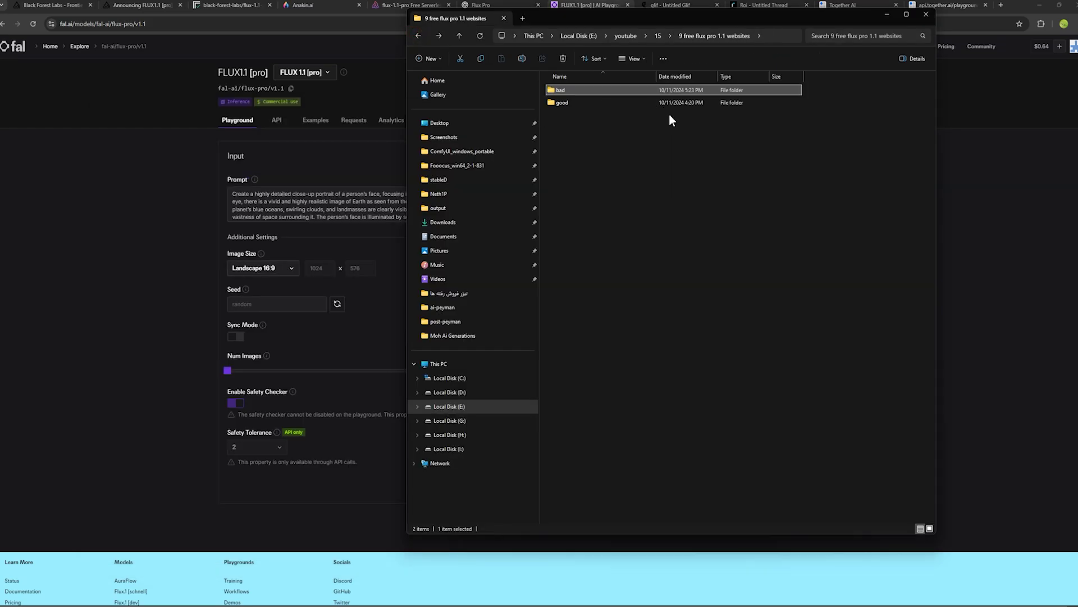
double_click(591, 106)
double_click(570, 111)
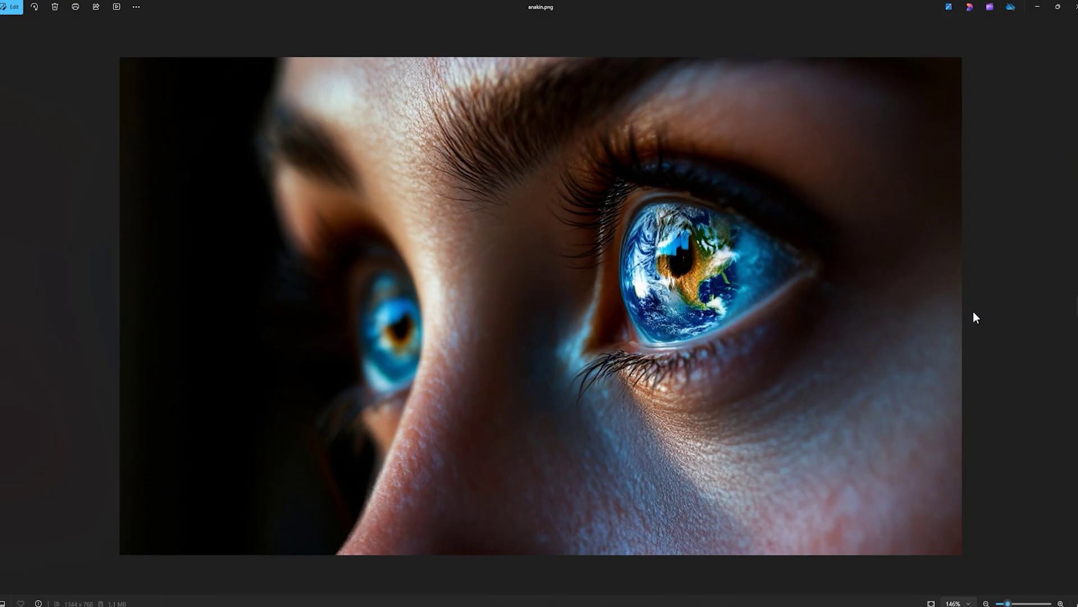
click(1077, 313)
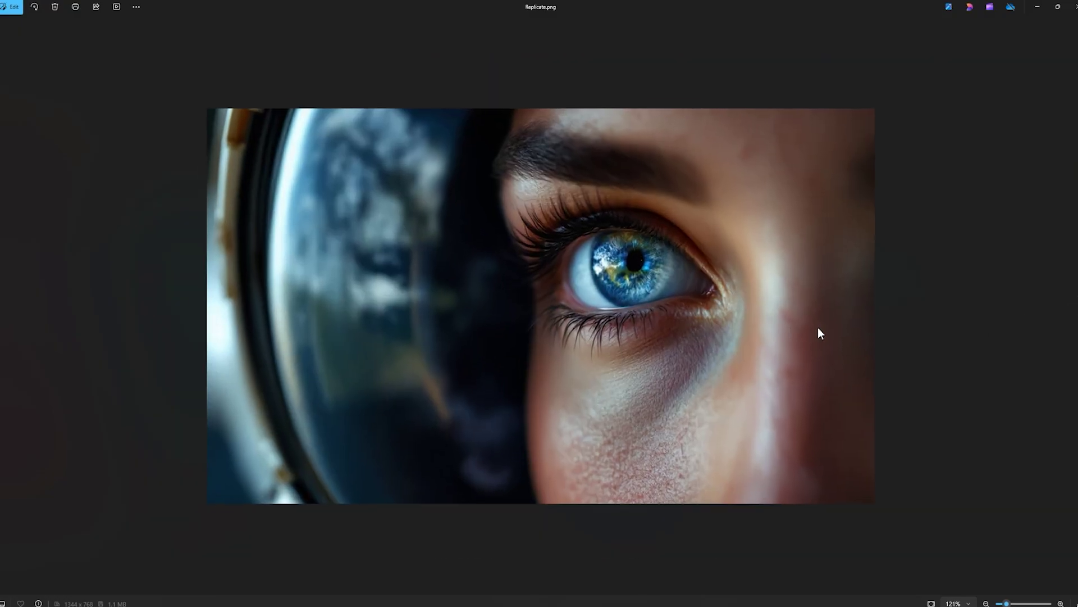
key(Right)
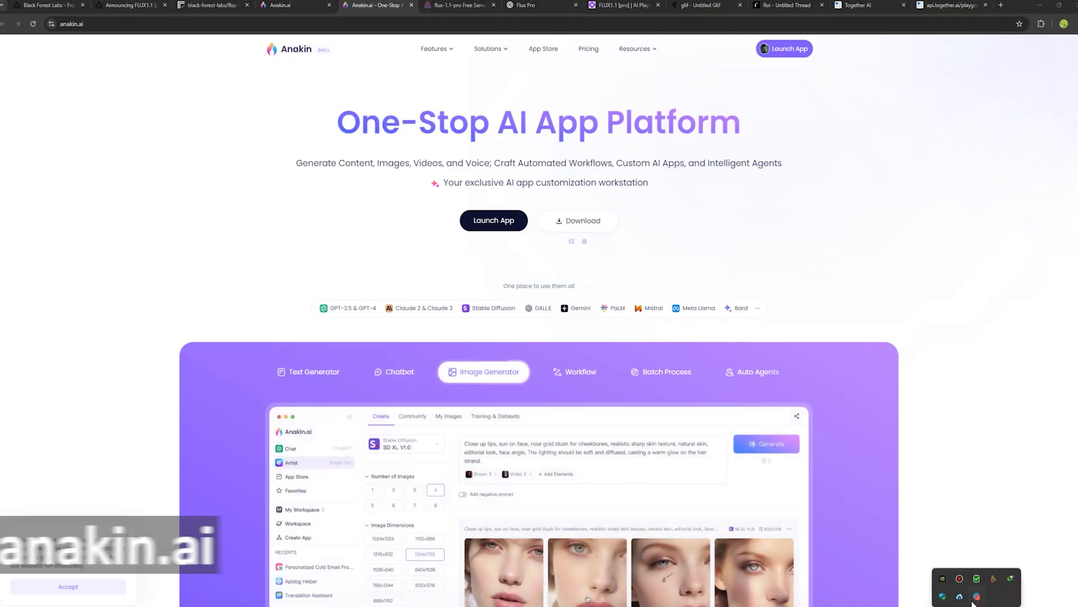
Close the tray app, launch Anakin in a new tab, and open its FLUX 1.1 Pro app.
right_click(976, 596)
click(1005, 587)
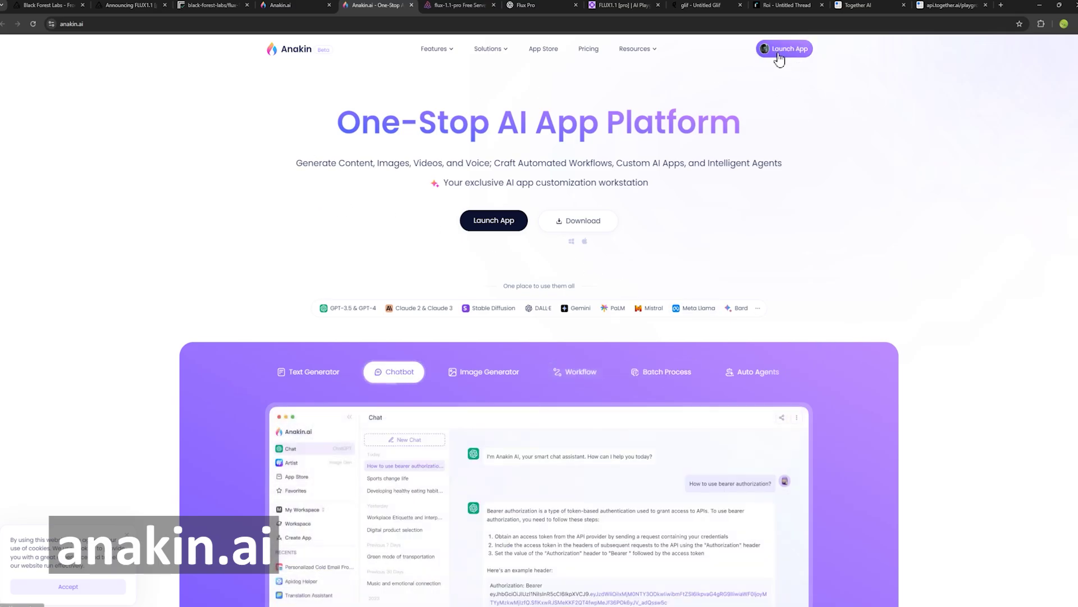
click(784, 51)
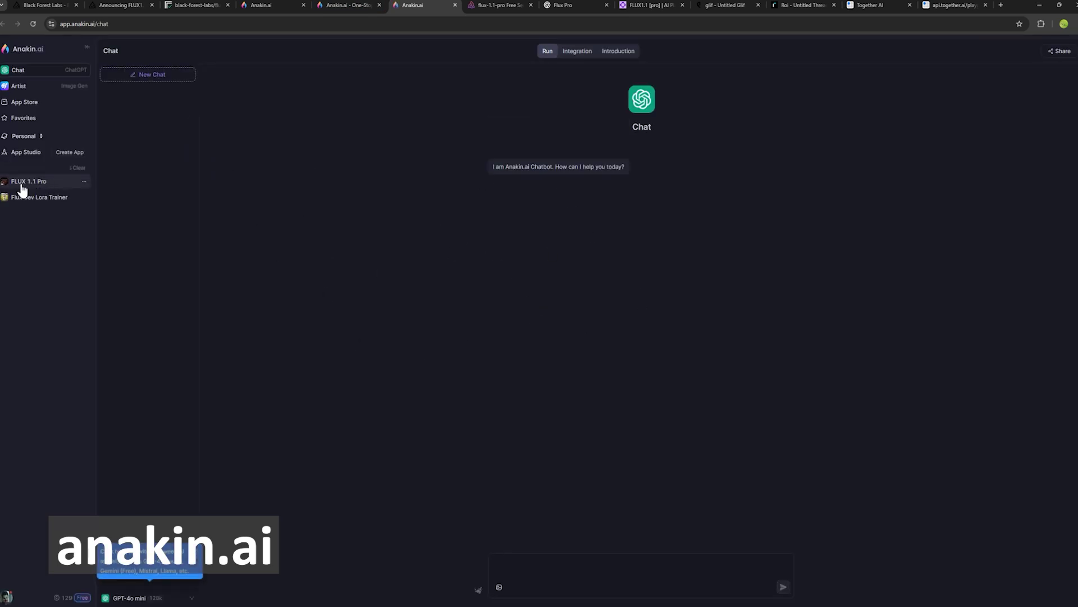
click(27, 187)
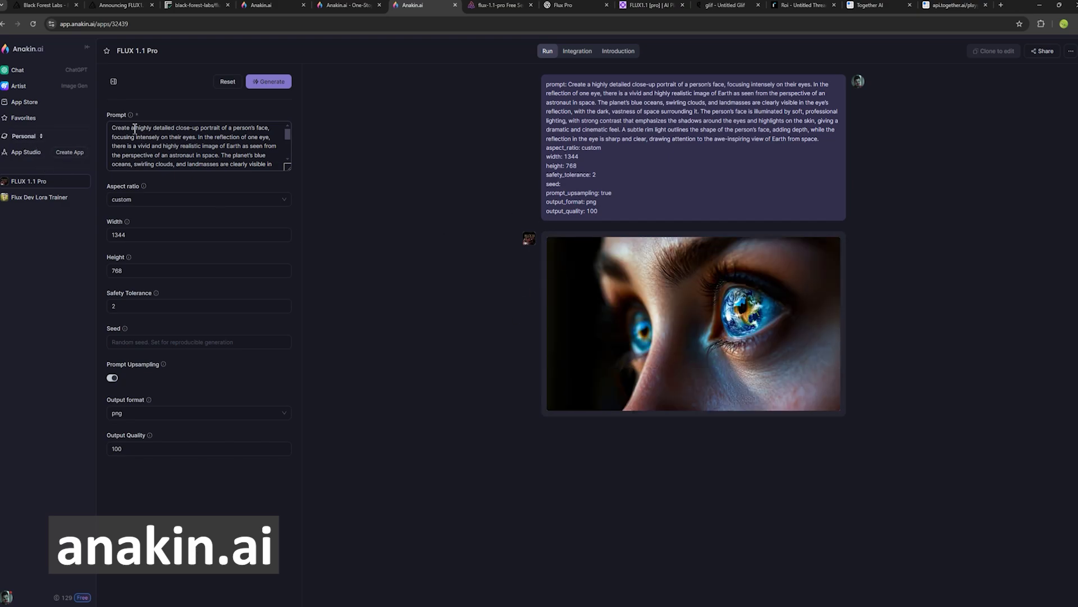
Confirm the Earth-eye prompt uses a custom aspect ratio with width 1344.
drag(119, 133, 214, 156)
click(206, 155)
click(169, 198)
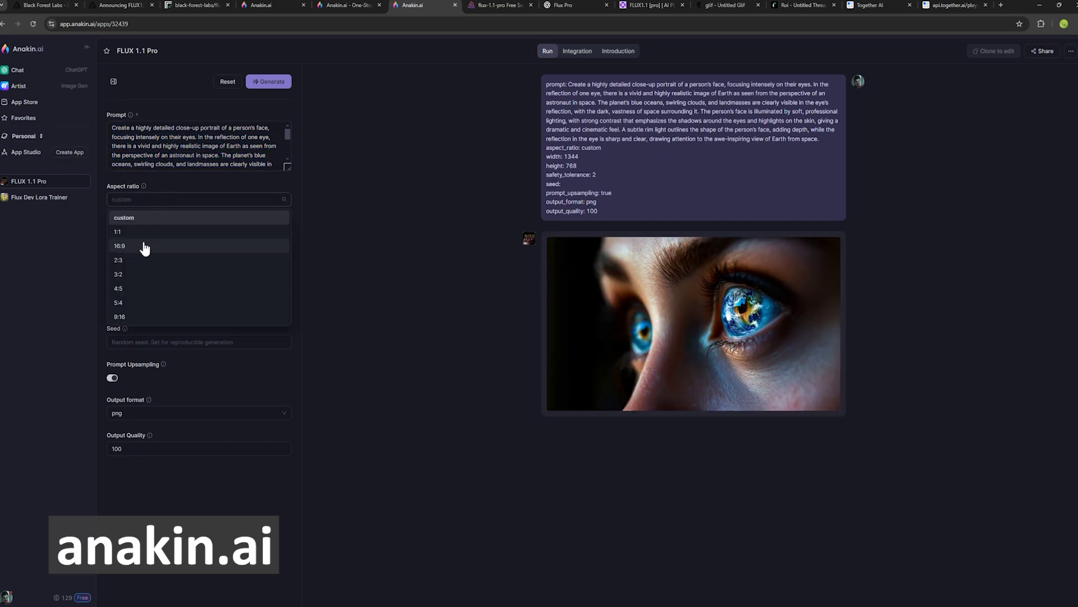
click(147, 202)
click(147, 205)
click(126, 219)
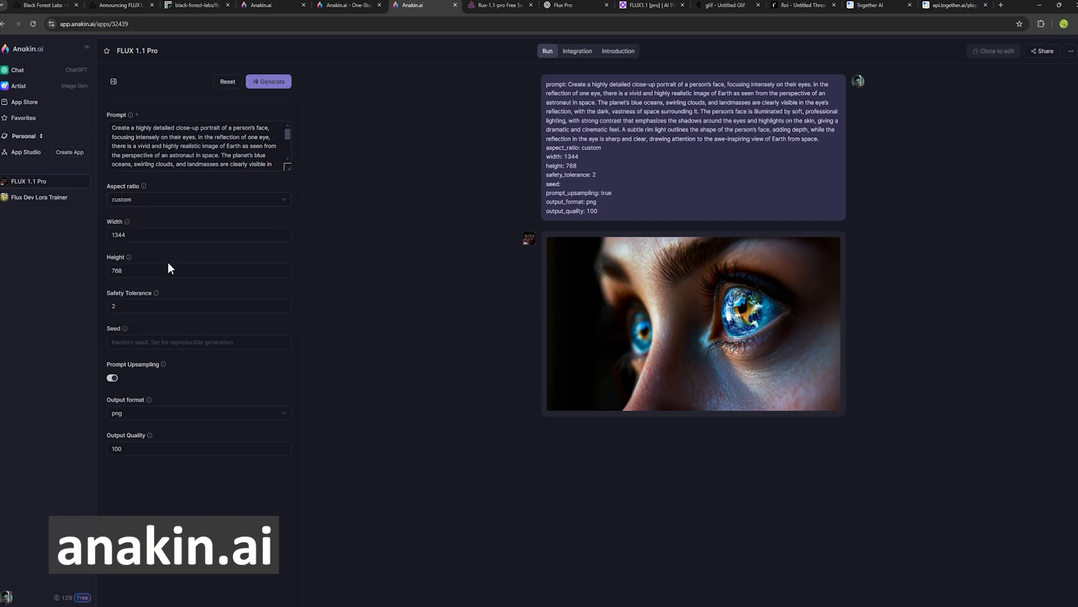
double_click(132, 236)
click(150, 234)
Keep png as the output format and verify output quality is 100.
click(211, 414)
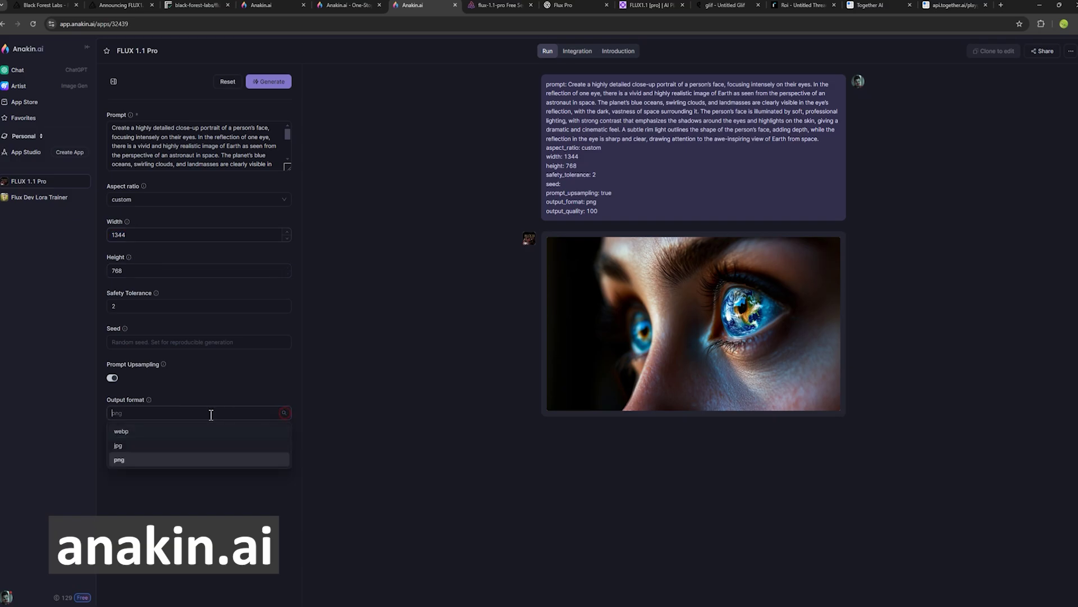
click(125, 461)
key(Right)
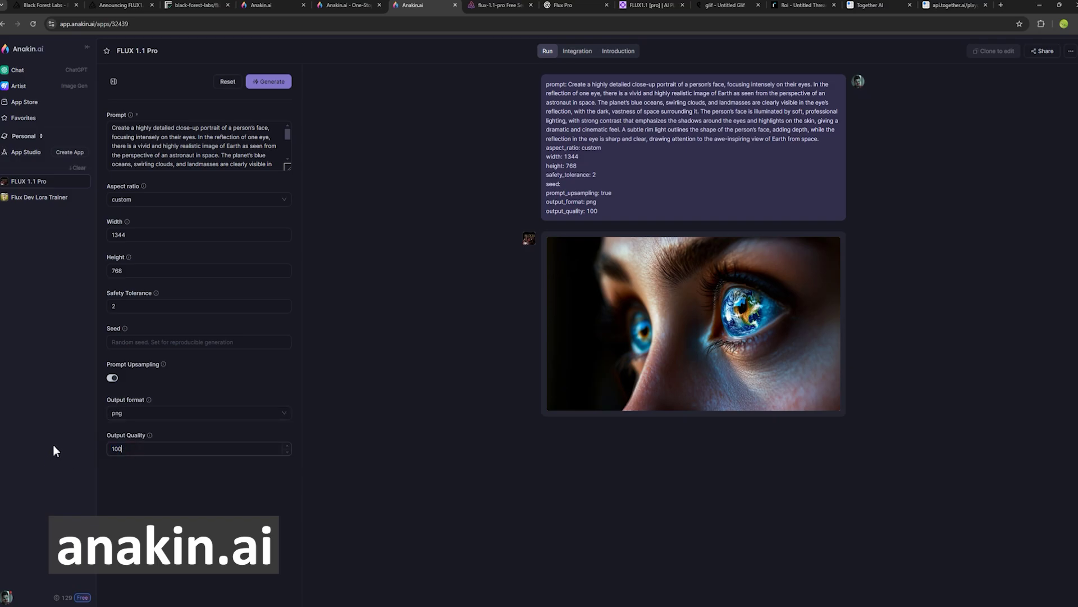
scroll(165, 159, down, 3)
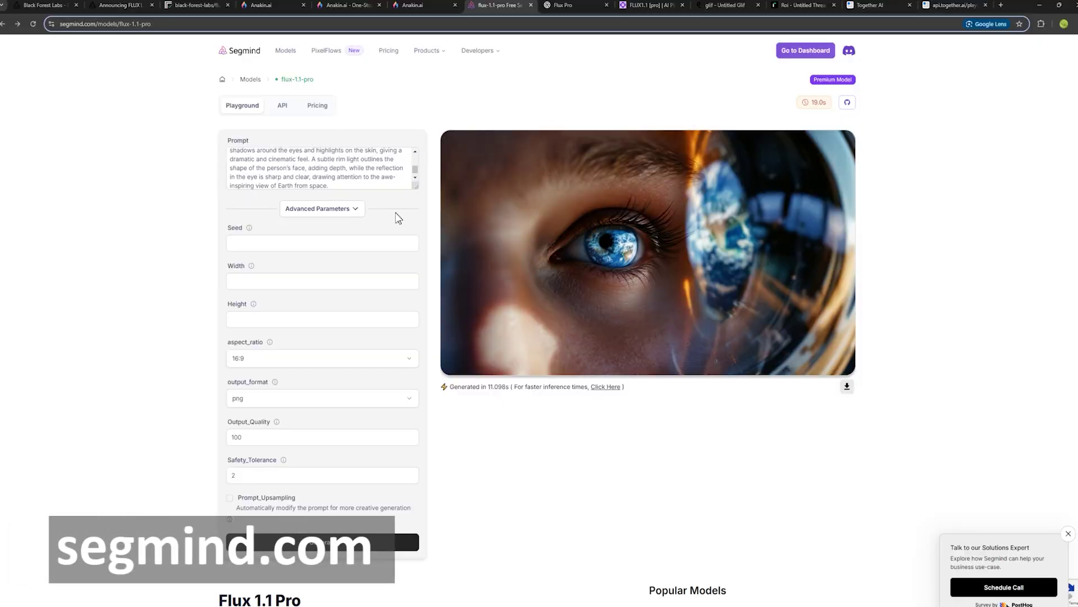
Compare anakin.png, Replicate.png and segmind.png in the good results folder.
key(alt+Tab)
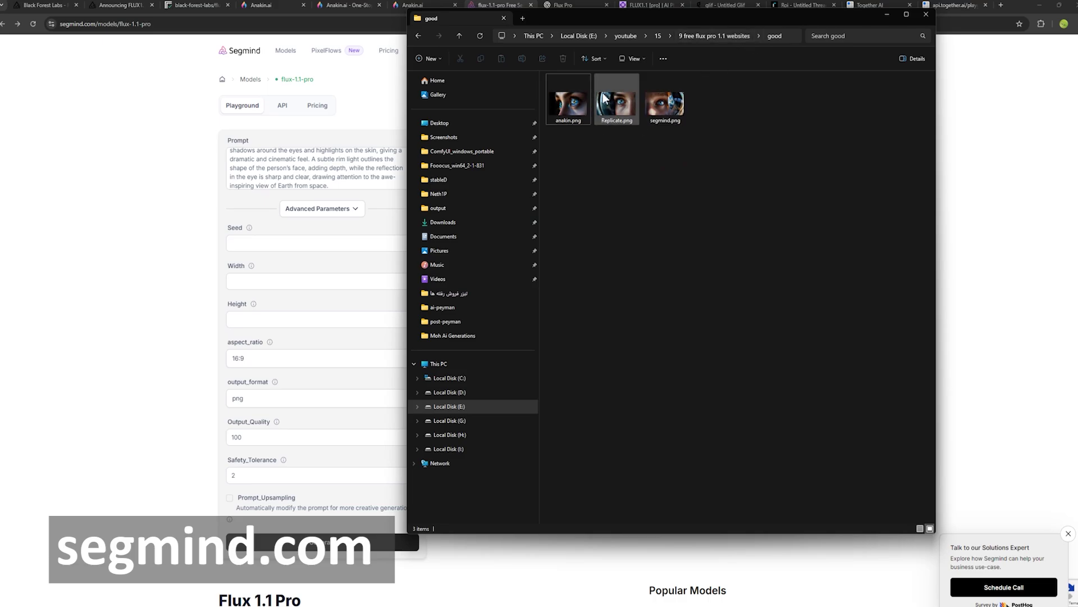
click(573, 107)
click(620, 106)
click(646, 108)
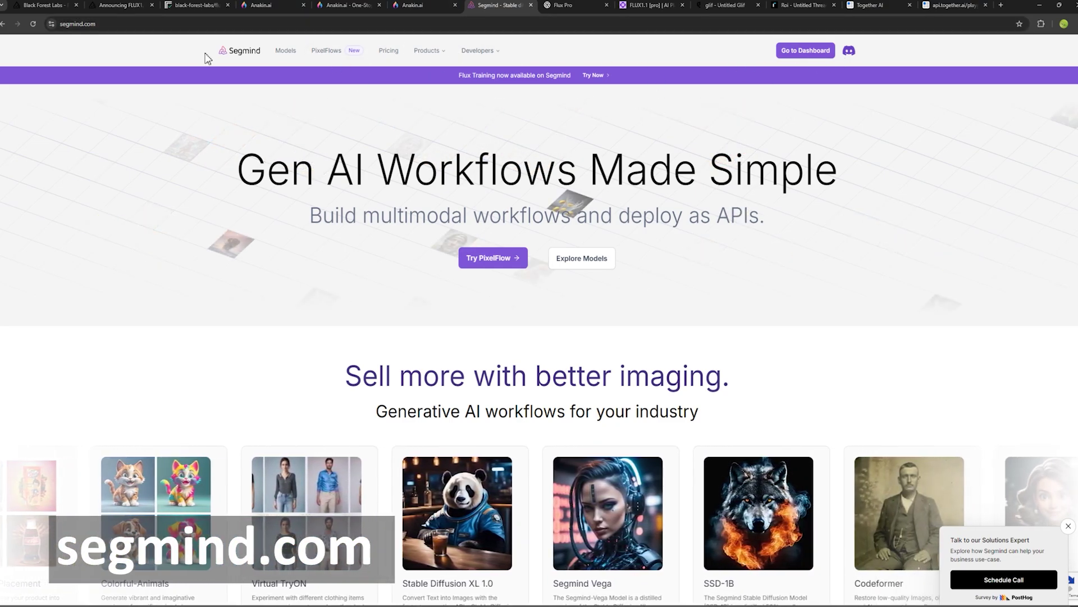
Open the flux-1.1-pro playground from Segmind's Models list and check the eye prompt.
click(287, 54)
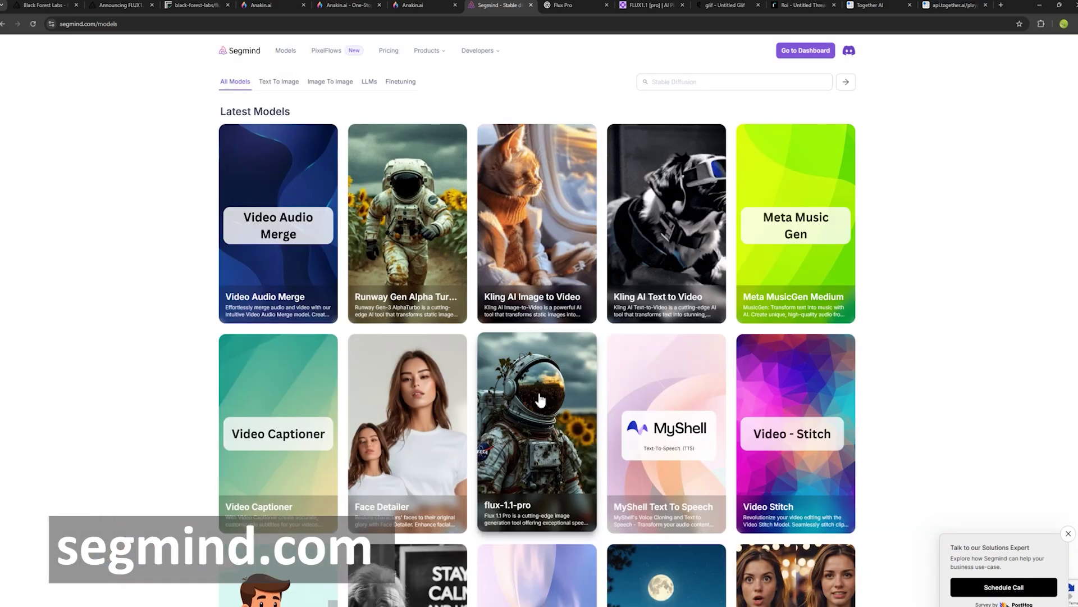
click(526, 430)
click(241, 158)
key(ctrl+a)
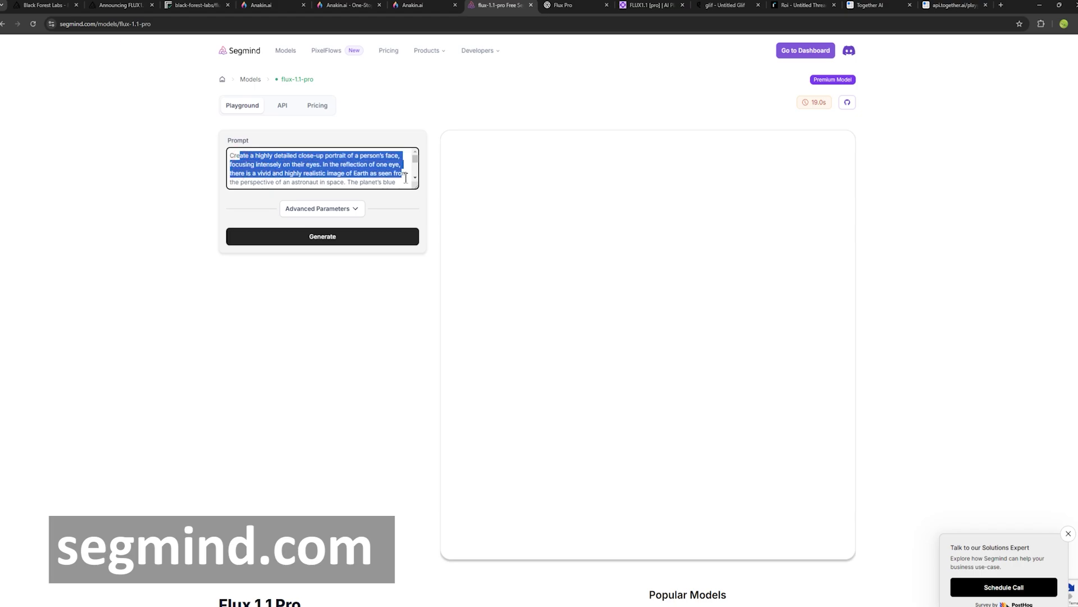
click(356, 219)
In Advanced Parameters, set aspect_ratio to 16:9 and leave Prompt_Upsampling off.
click(356, 210)
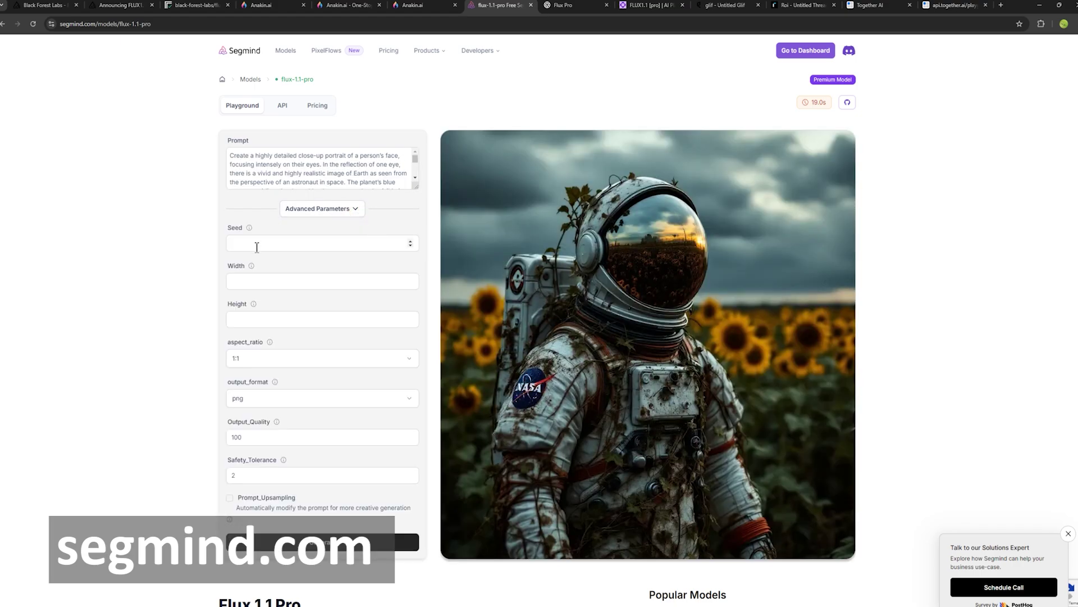
click(258, 244)
click(241, 282)
click(243, 319)
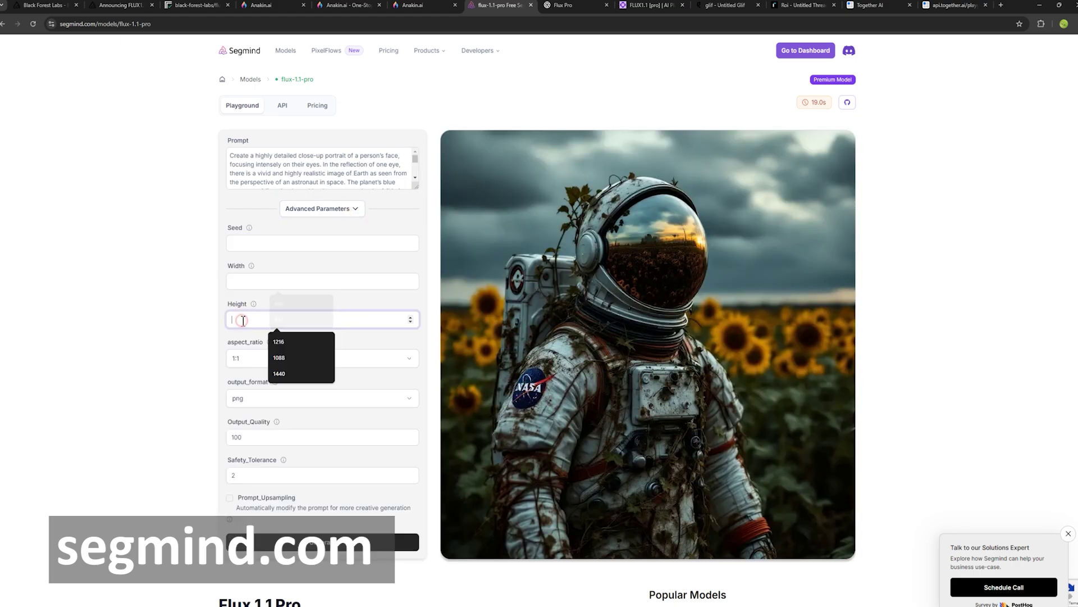
click(241, 358)
click(242, 418)
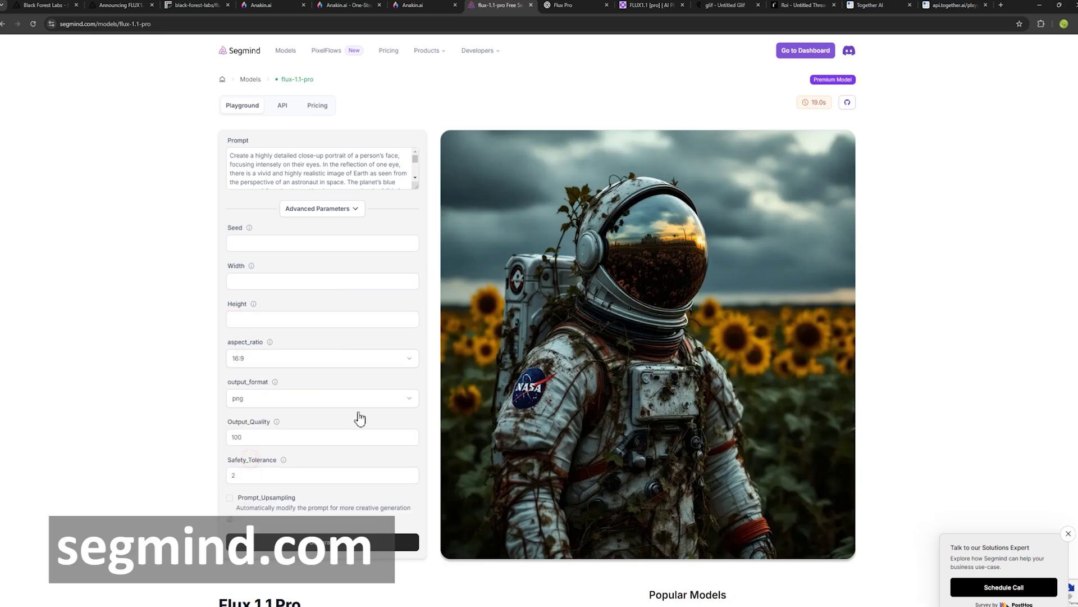
click(240, 437)
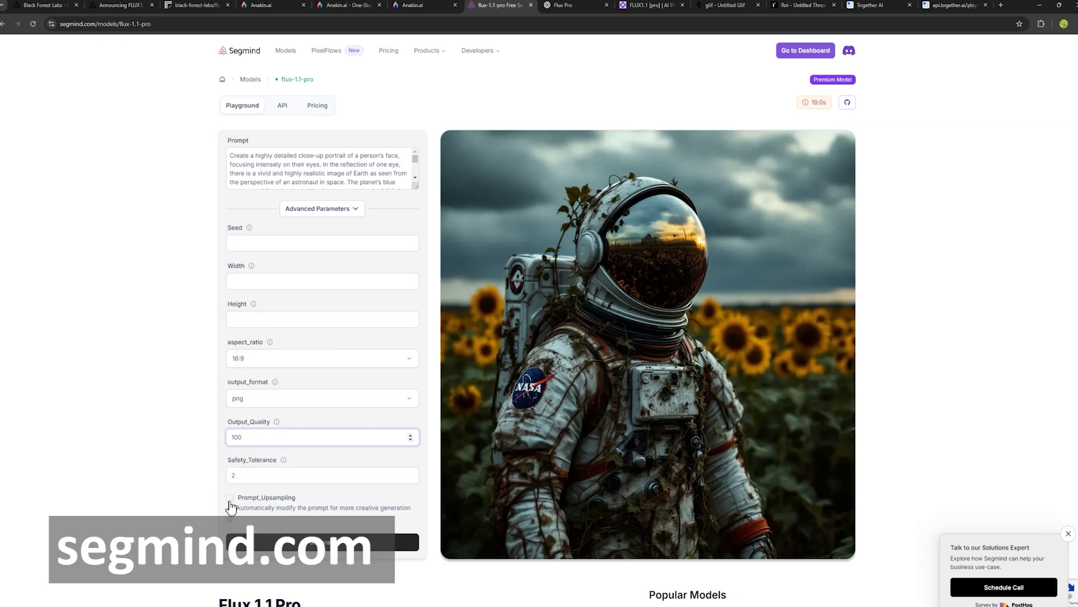
click(229, 500)
click(268, 185)
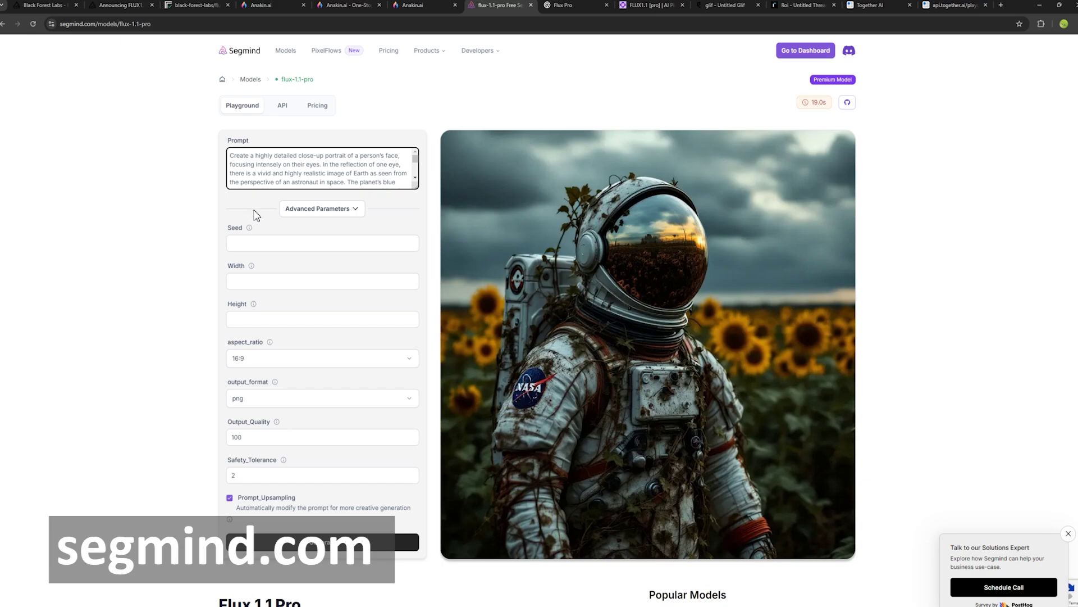
click(230, 498)
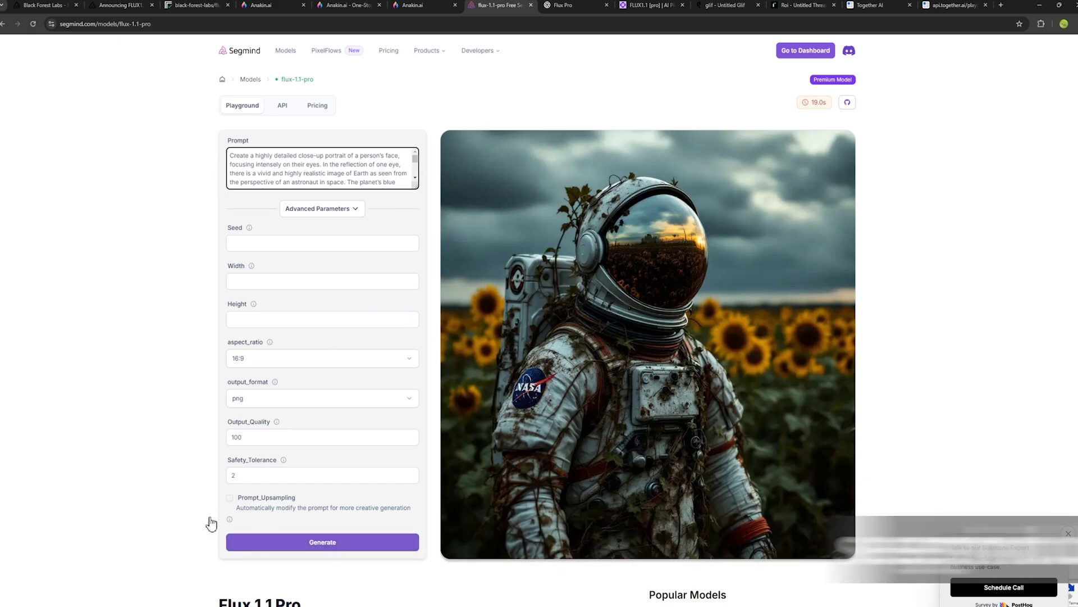
Sign in to Fluxpro.art and generate the Earth-eye portrait, which returns a too-many-requests error.
click(566, 7)
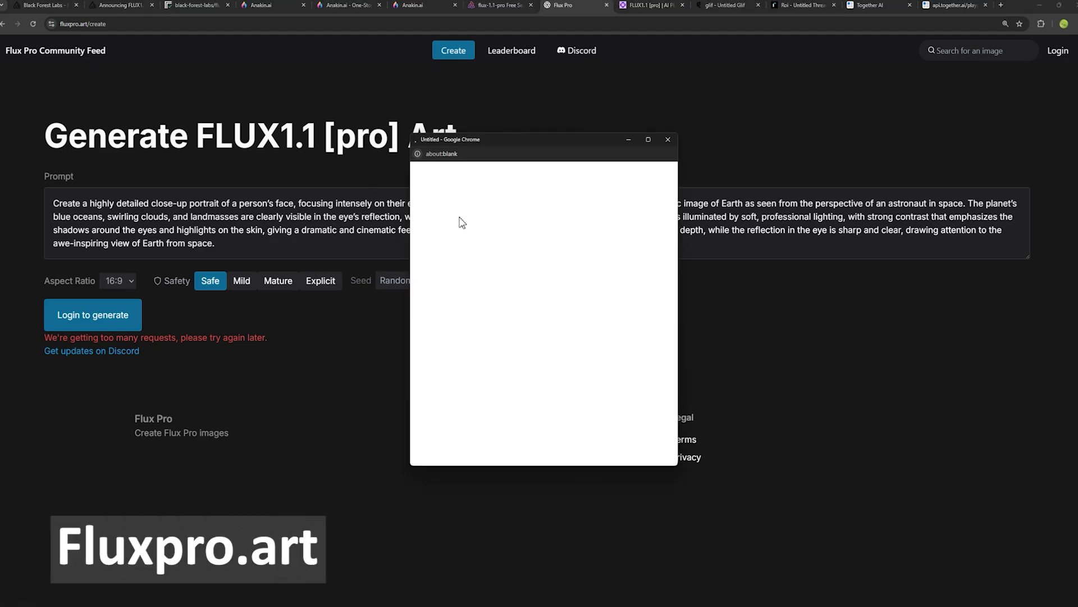
click(457, 221)
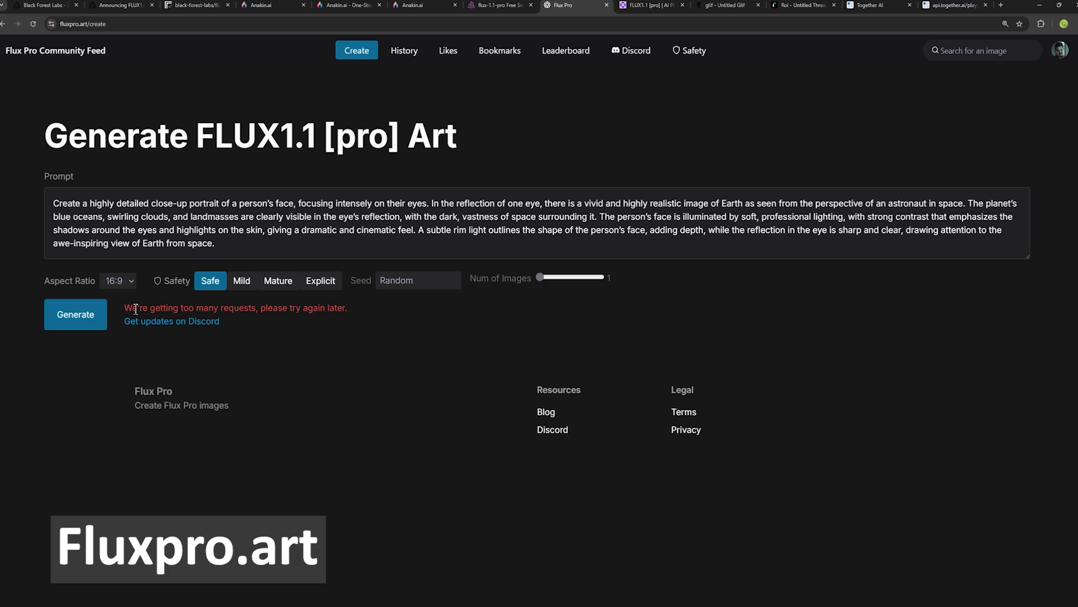
drag(146, 312, 129, 309)
click(75, 314)
drag(135, 312, 277, 316)
click(288, 304)
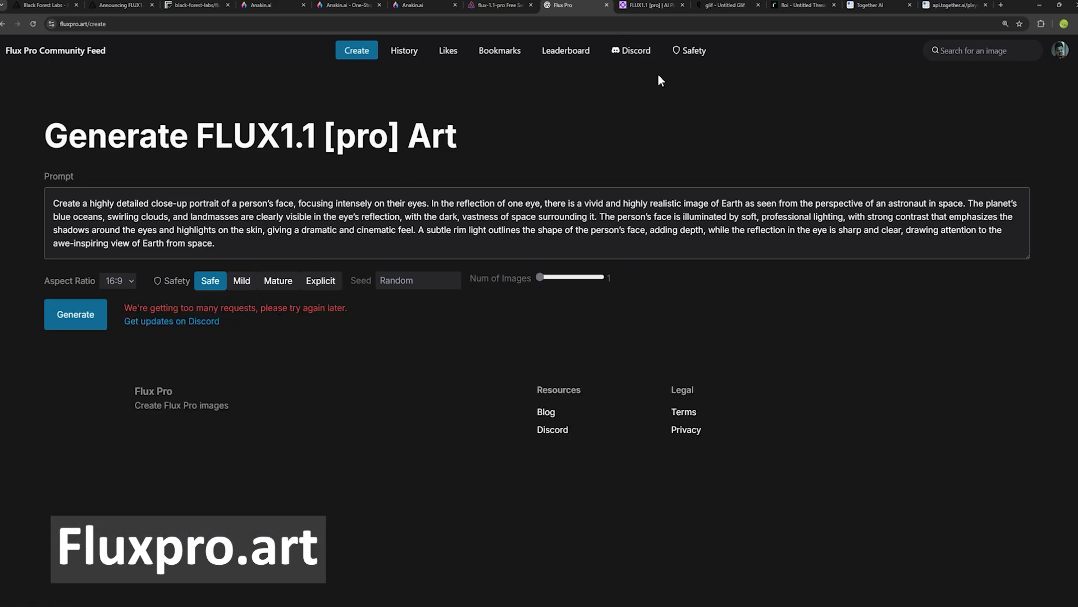
click(647, 5)
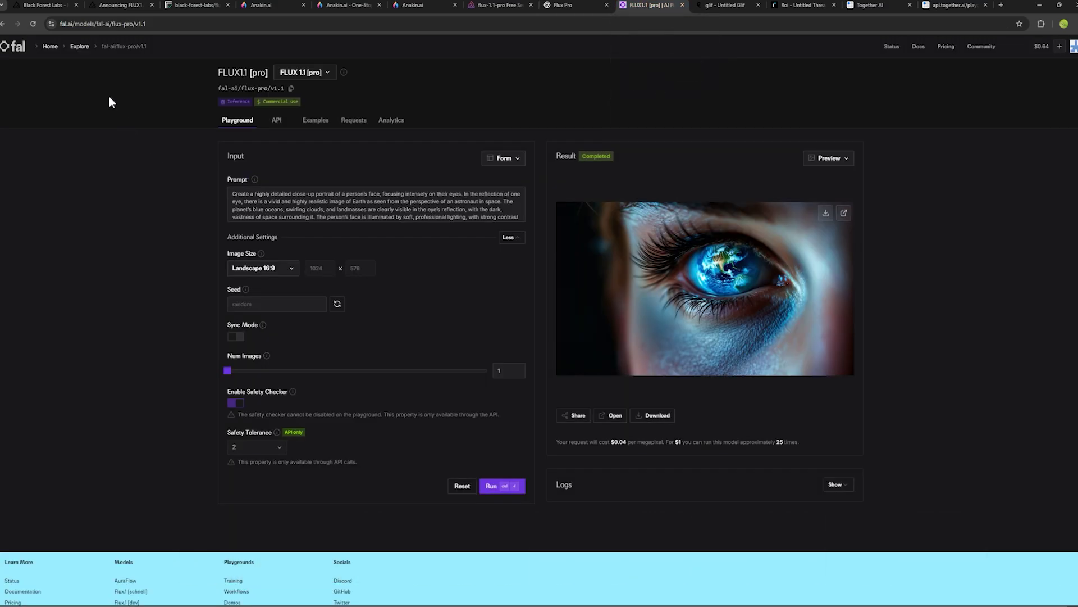
click(437, 218)
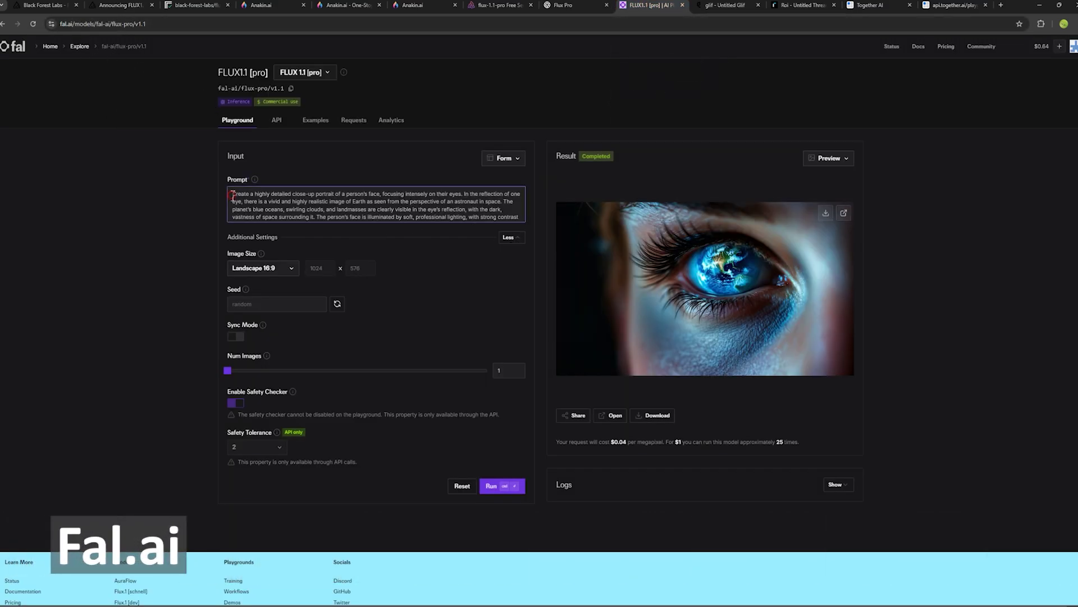
key(ctrl+a)
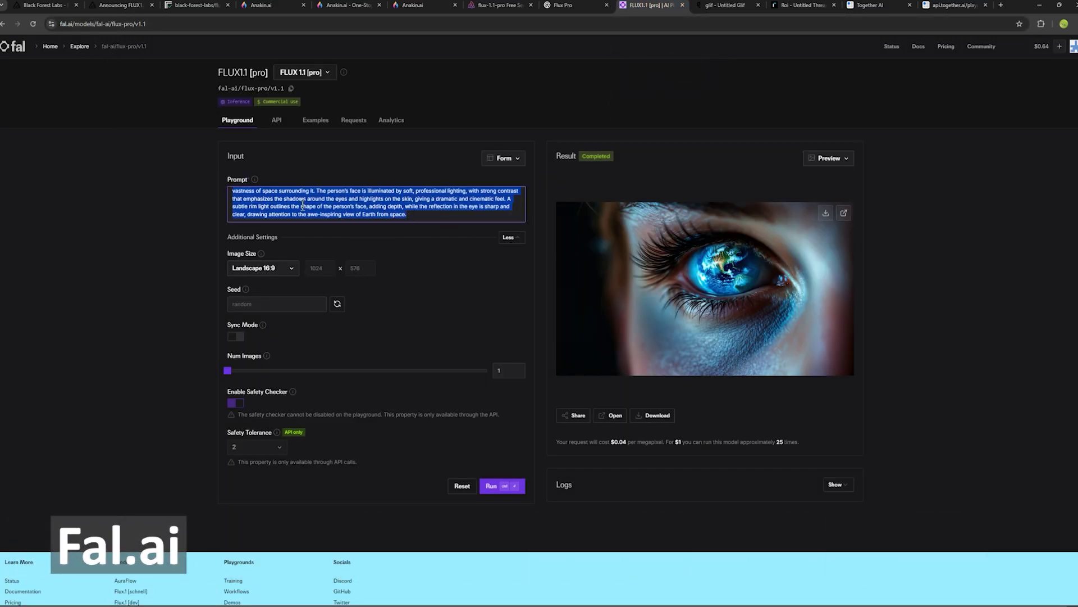
click(281, 269)
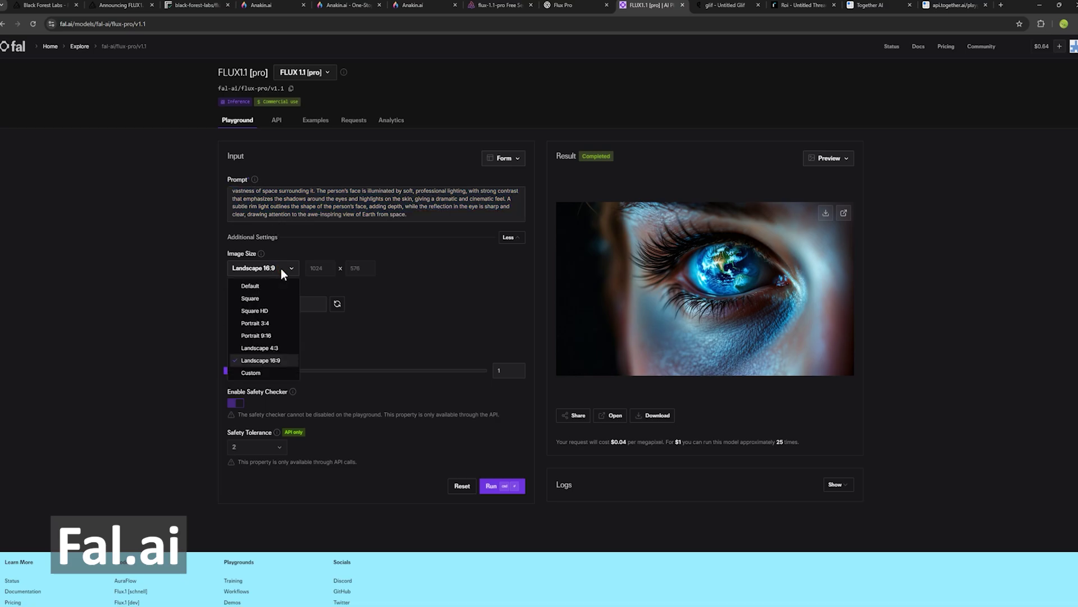
click(277, 370)
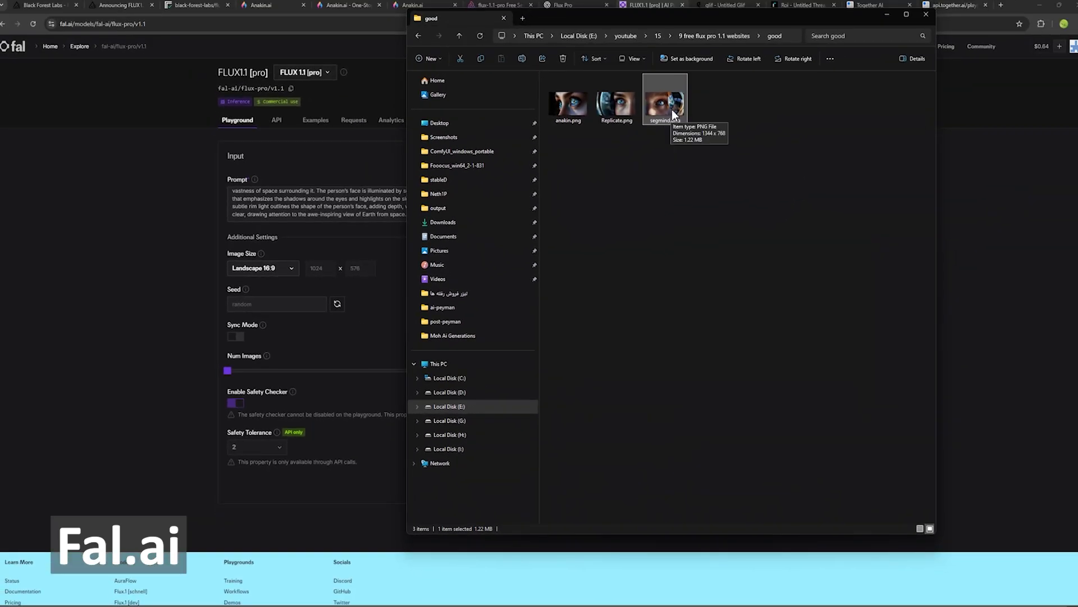
Box-select anakin.png, Replicate.png and segmind.png in the good folder.
drag(753, 169, 561, 92)
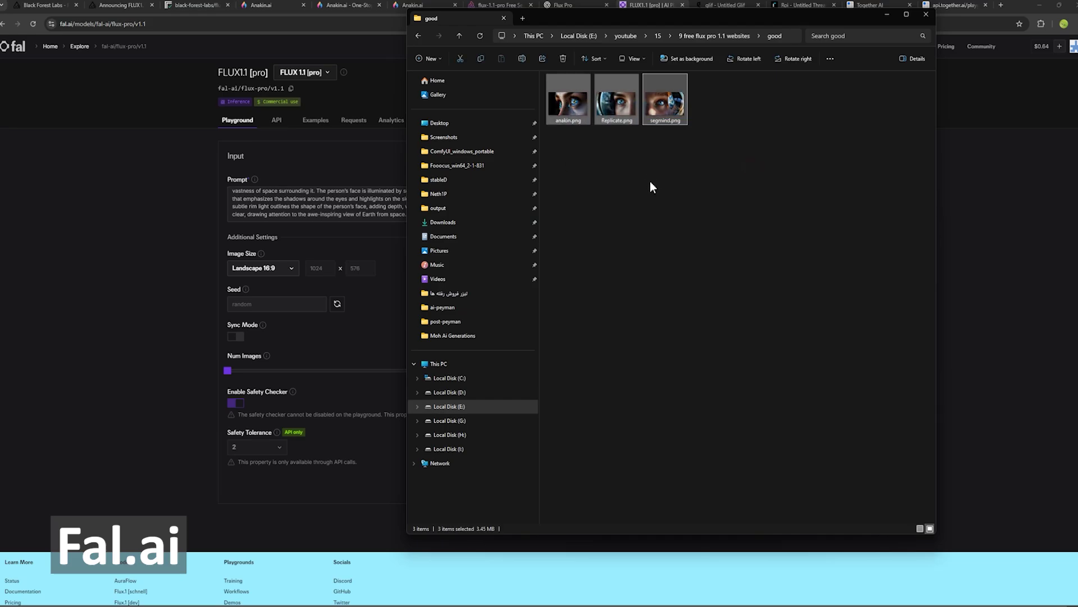
Check the Flux Pro v1.1 glif's daily rate limit of 18, then open the Rubbrband Roi chat.
click(164, 230)
click(714, 5)
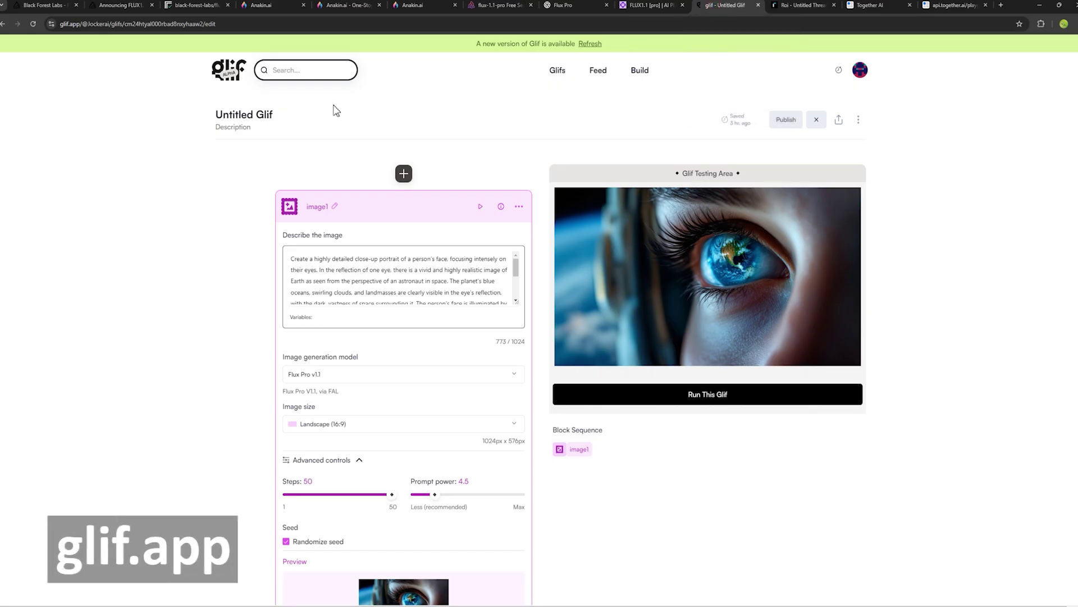
click(860, 70)
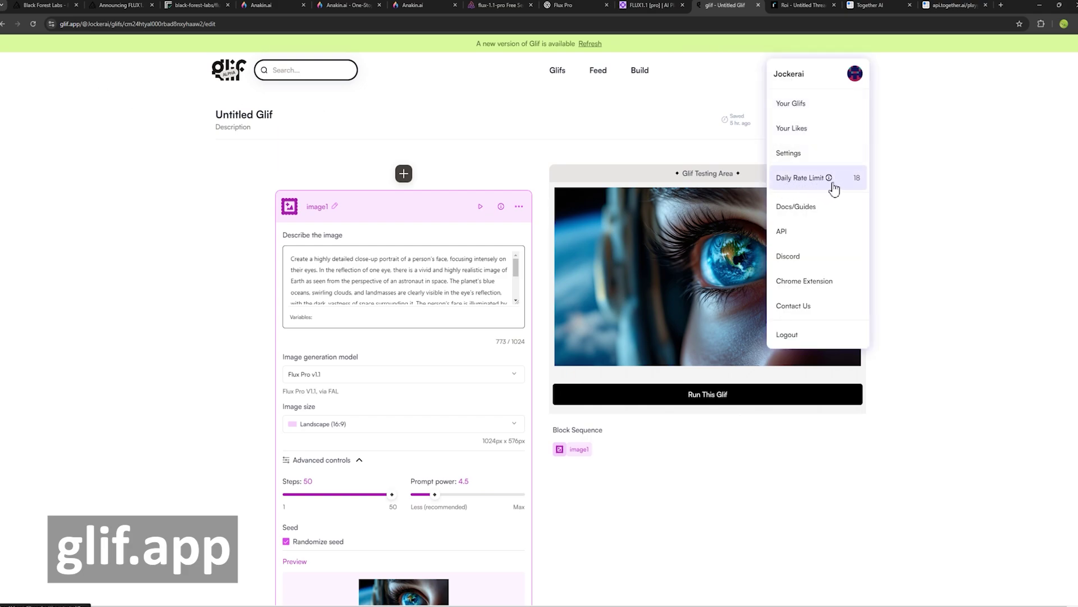
click(474, 226)
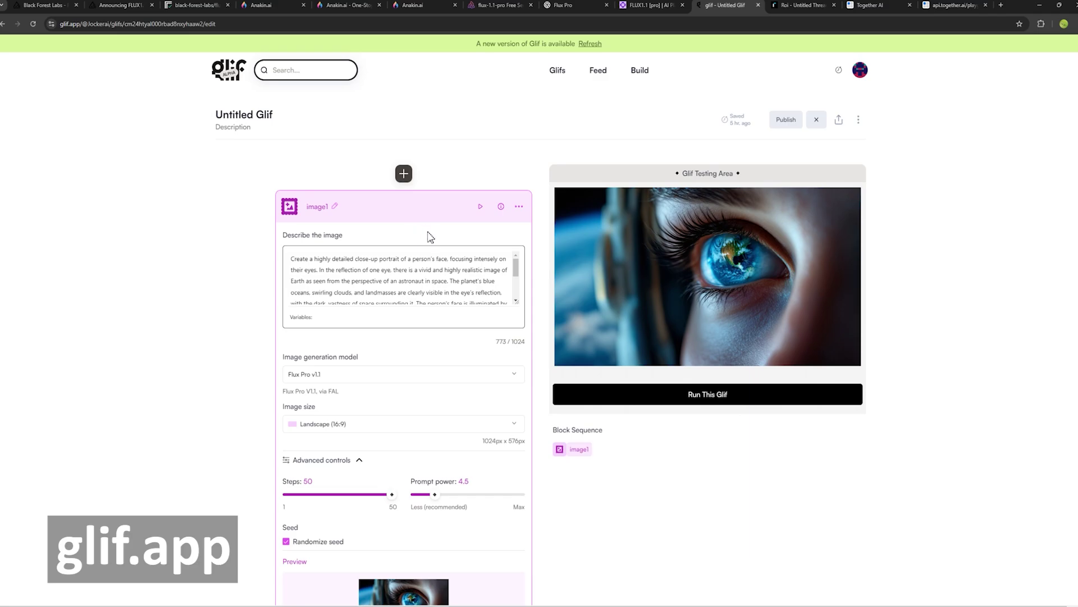
click(782, 5)
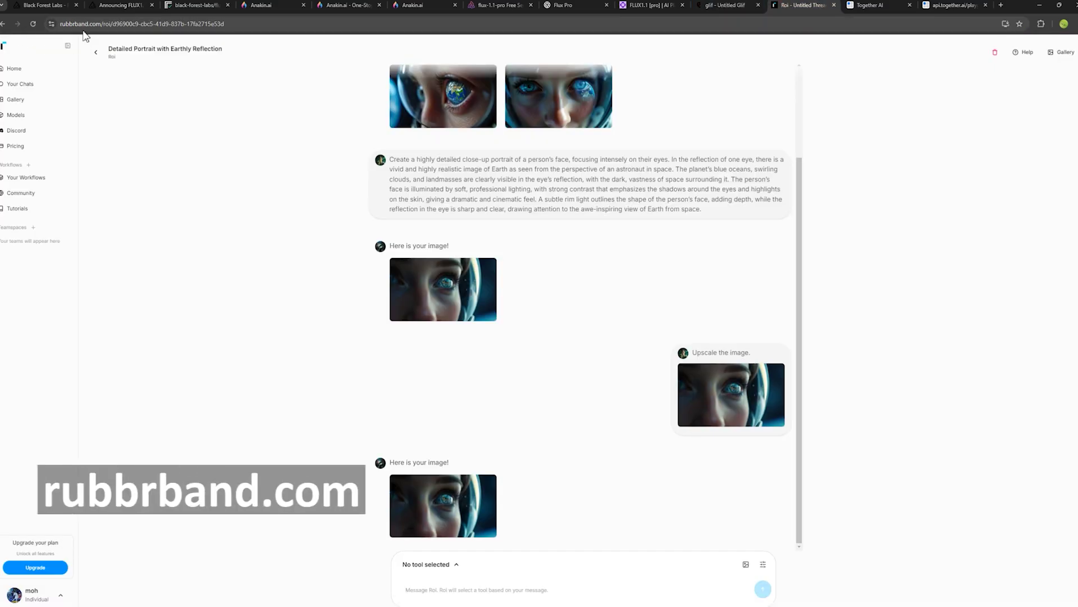
Return to the Roi start page and begin a new message to Roi.
key(alt+Left)
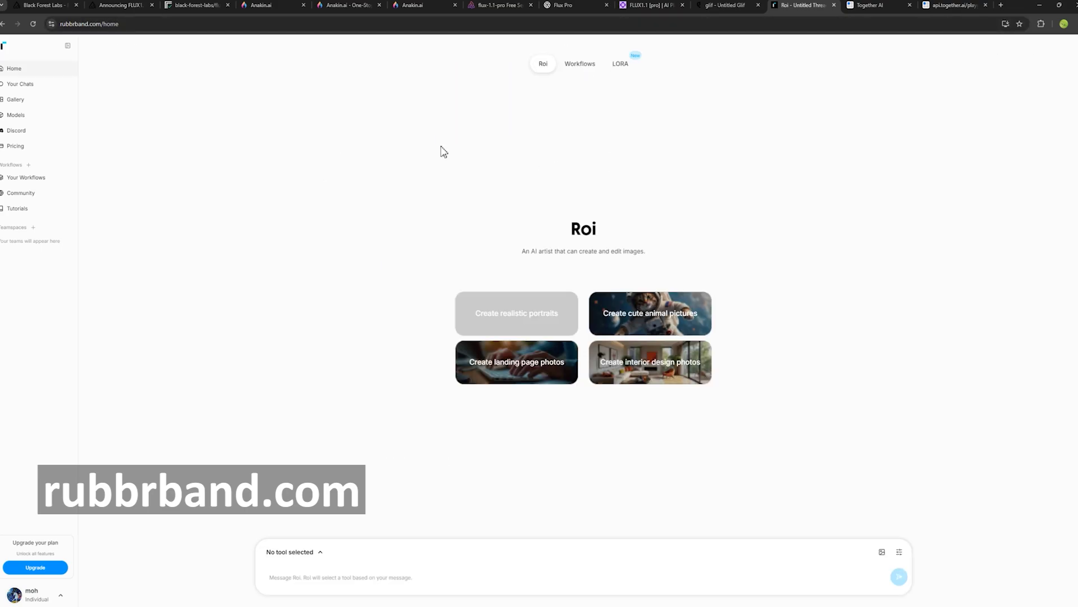
key(ctrl+l)
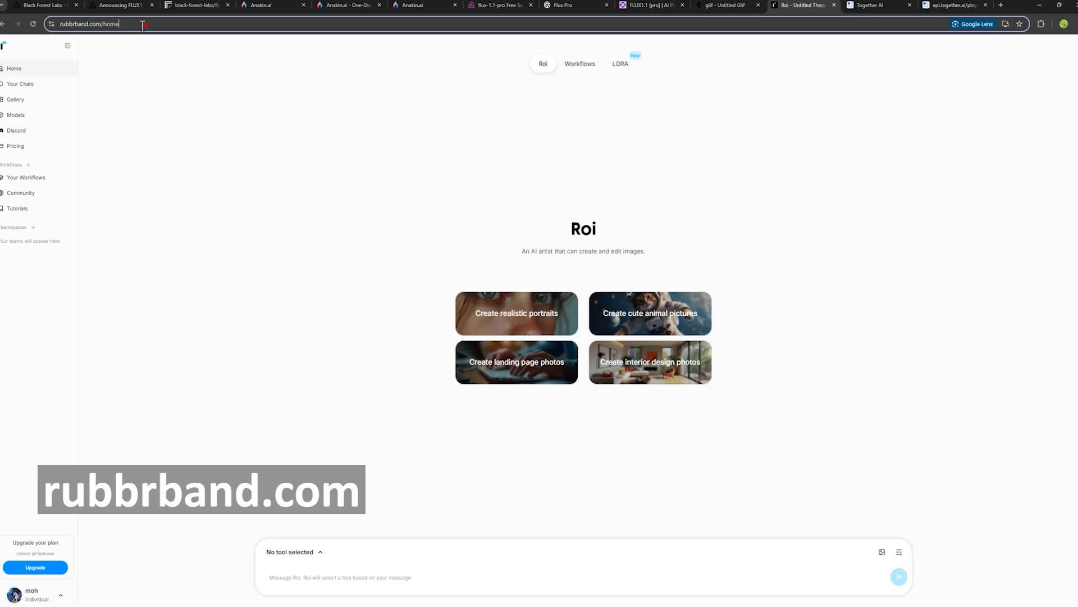
click(348, 576)
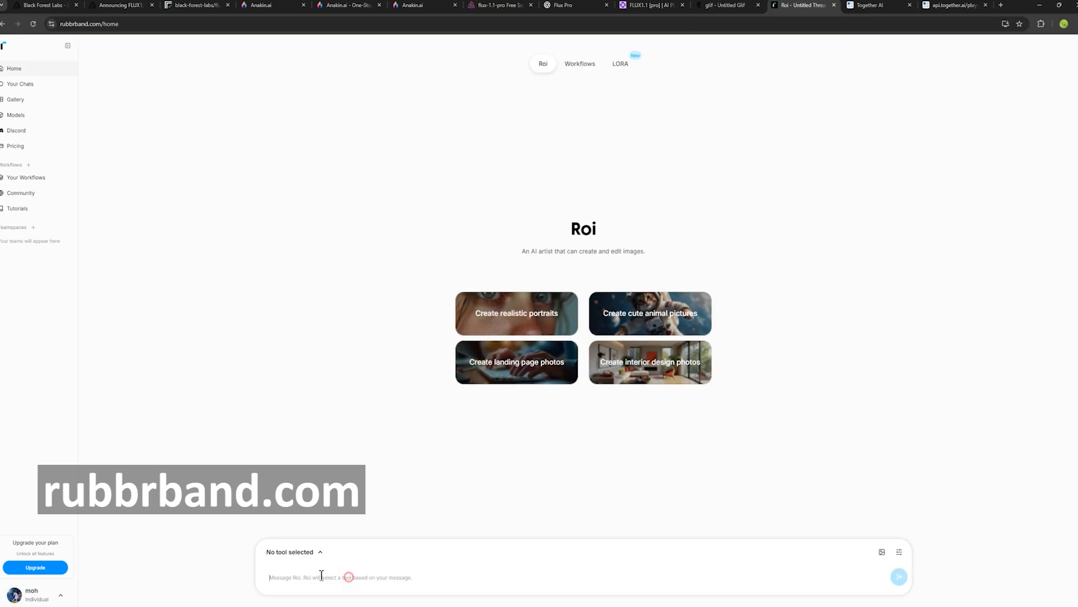
Set the image generation to a 9:16 aspect ratio with two images and save.
click(900, 553)
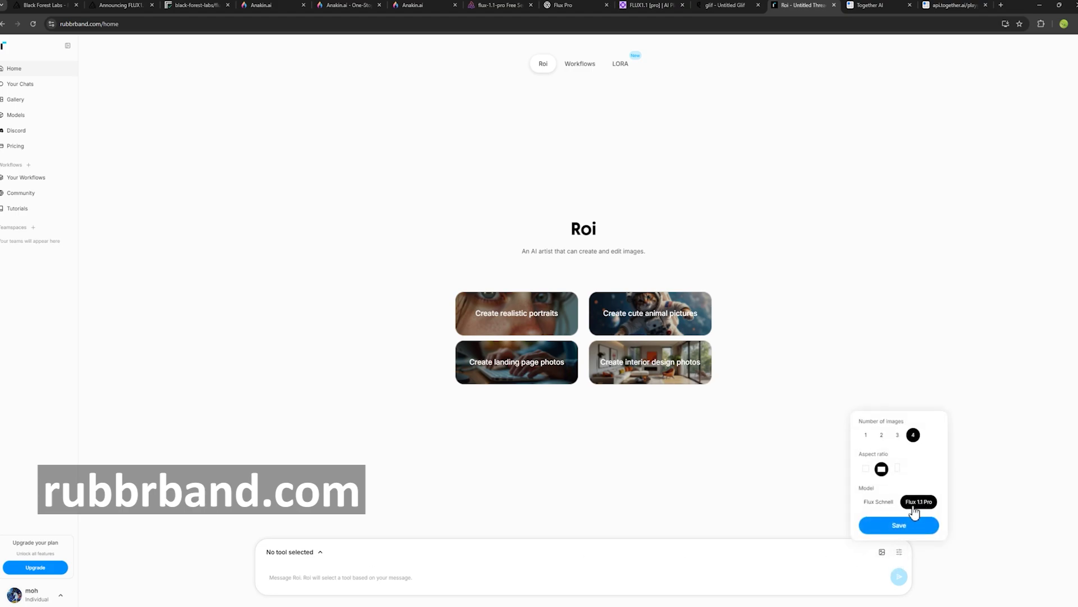
click(866, 469)
click(898, 470)
click(881, 434)
click(899, 525)
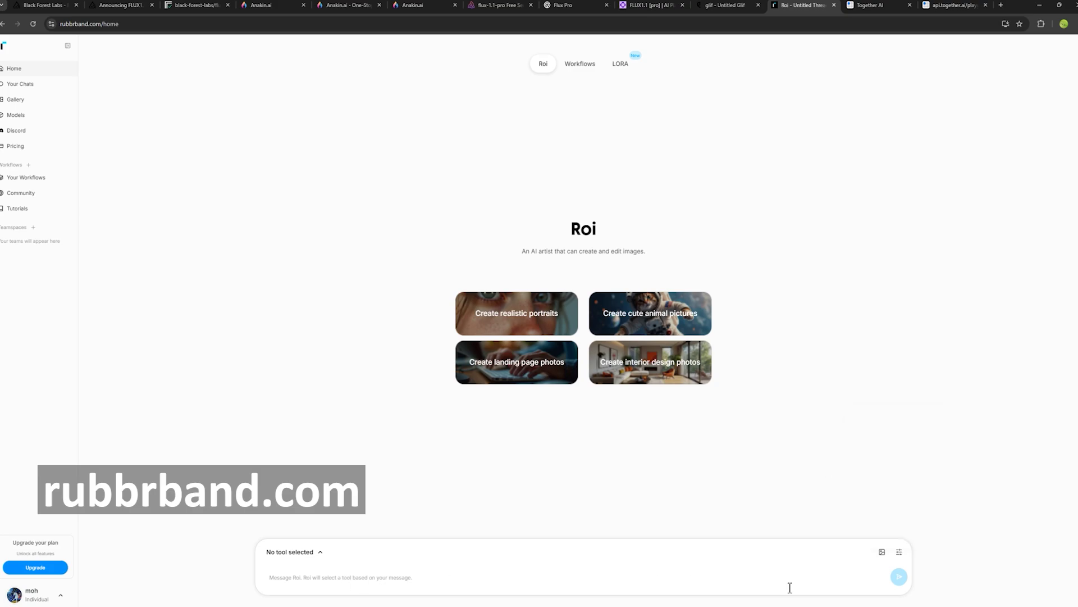
Check the remaining account balance on the Together AI dashboard.
click(871, 5)
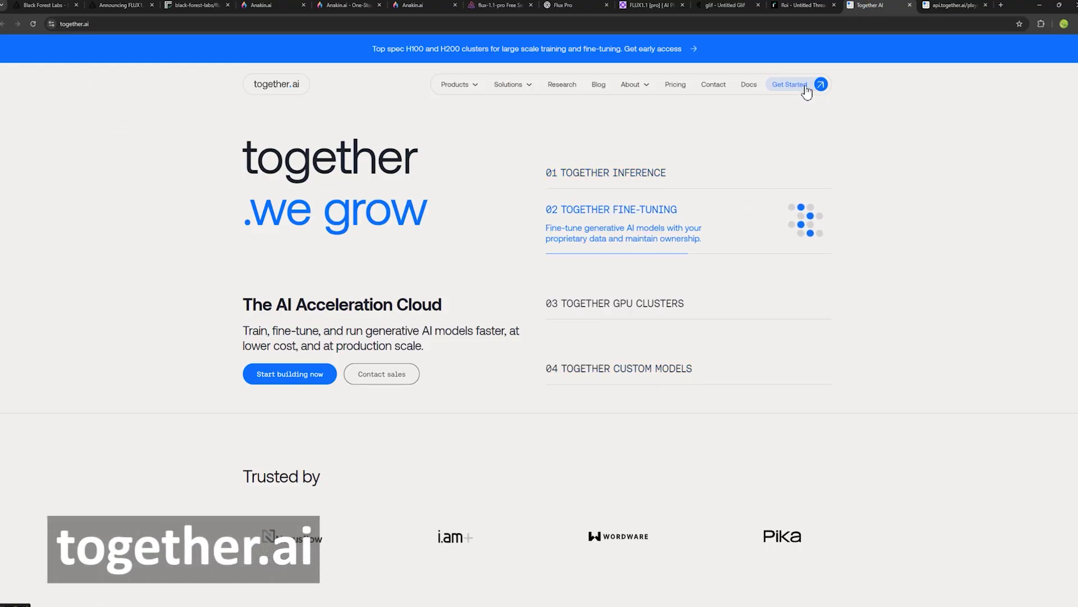
click(822, 85)
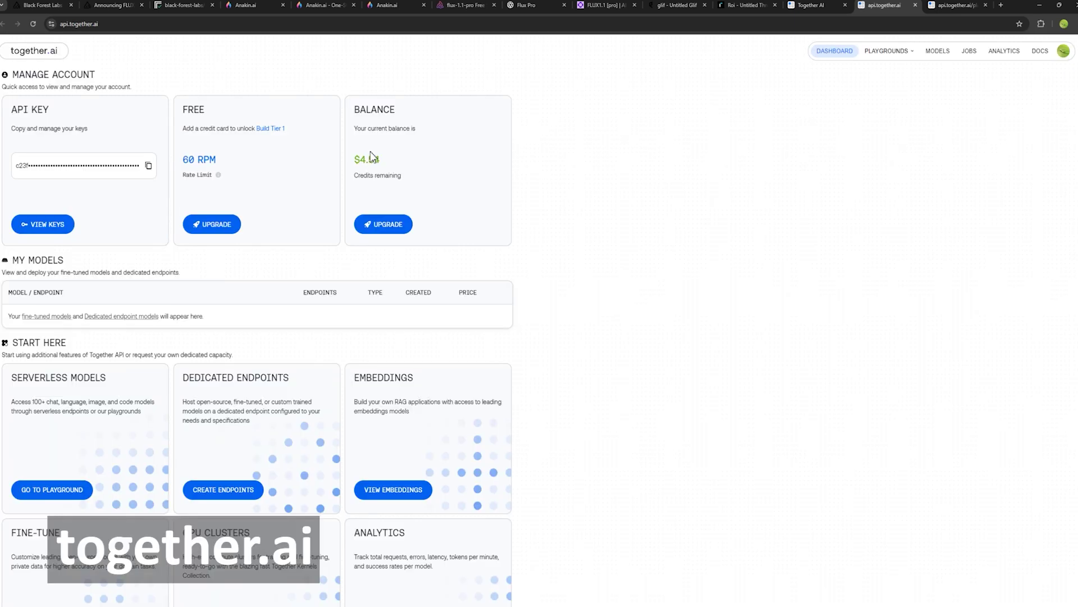
drag(381, 161, 356, 160)
Open the FLUX1.1 [pro] playground from the model list and set the width to 1344.
click(936, 53)
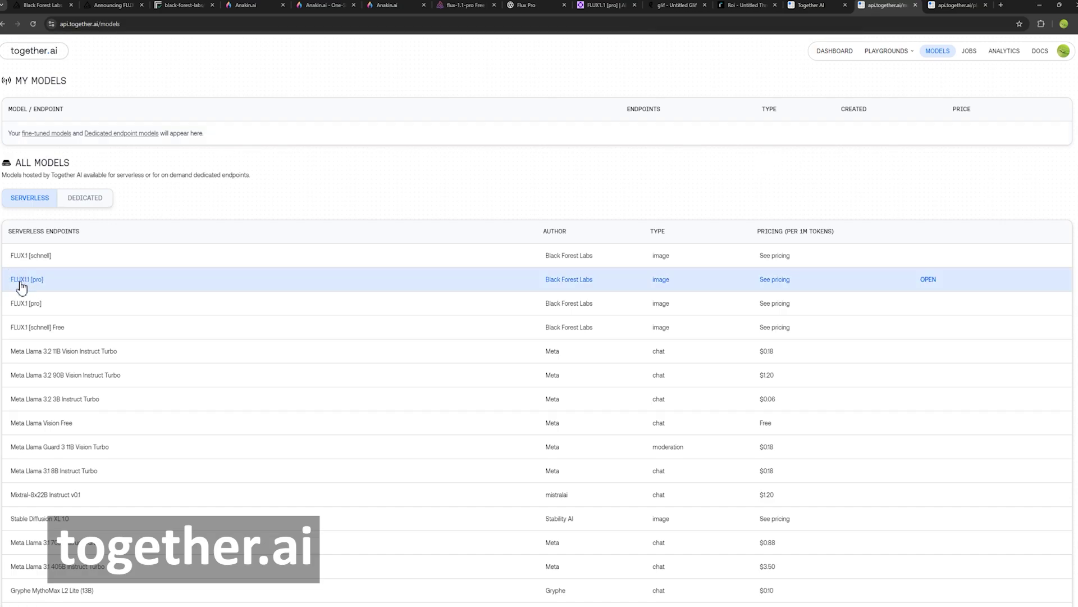
click(24, 285)
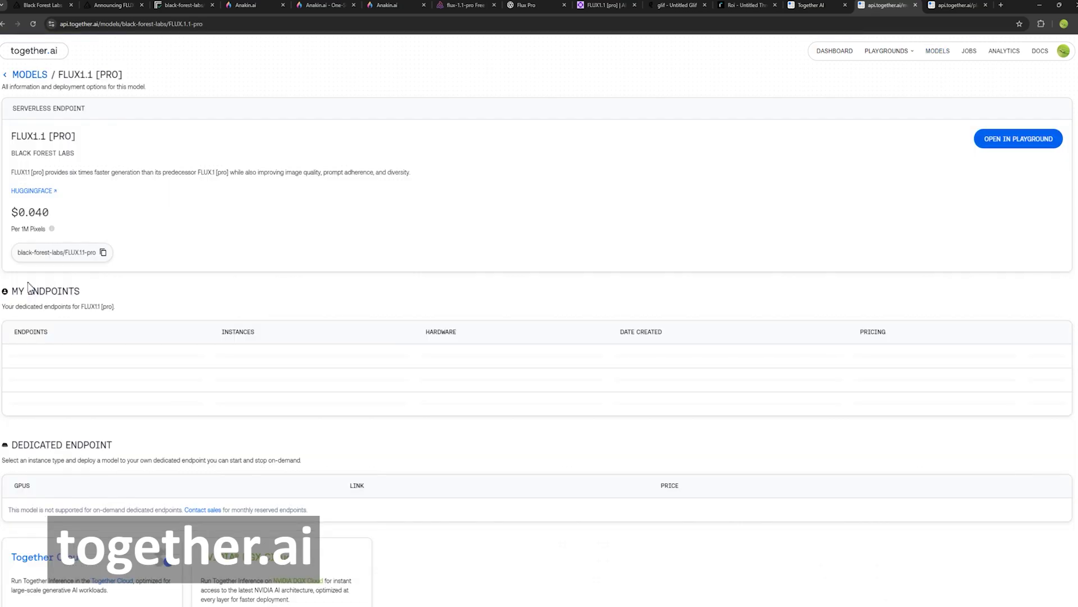
click(1017, 146)
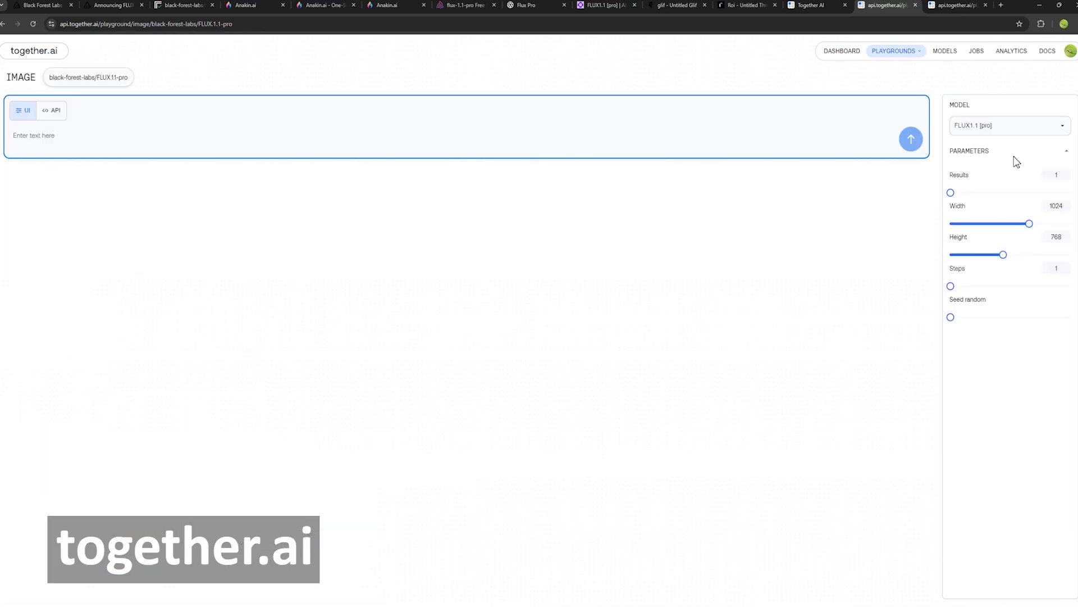
drag(1029, 223, 1062, 224)
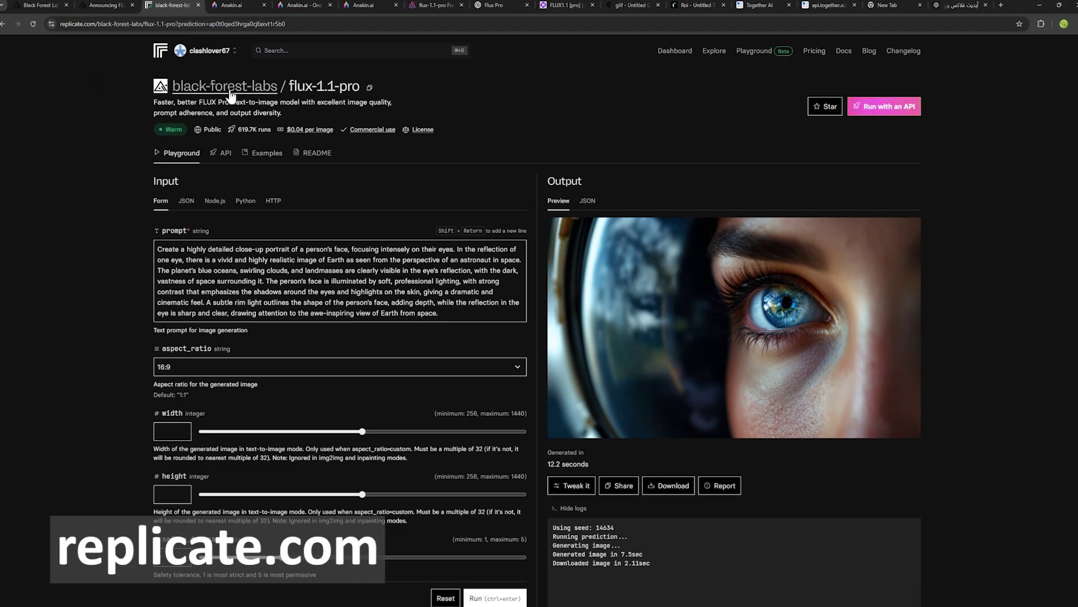
On Replicate's flux-1.1-pro page, go to Billing and check the $5.73 credit remaining.
drag(288, 86, 361, 86)
click(361, 86)
scroll(113, 288, down, 2)
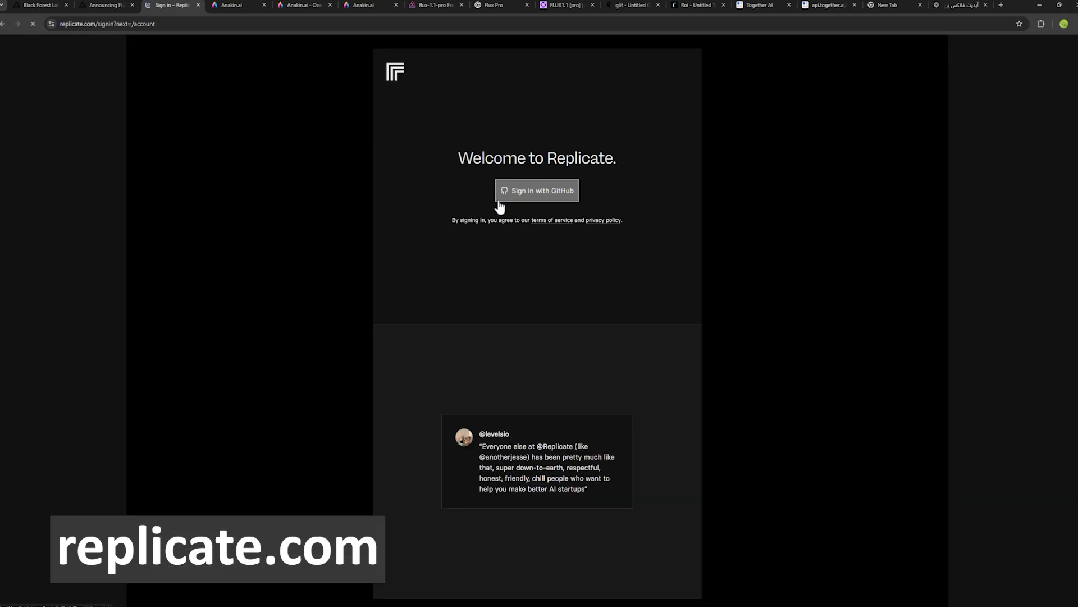
click(174, 153)
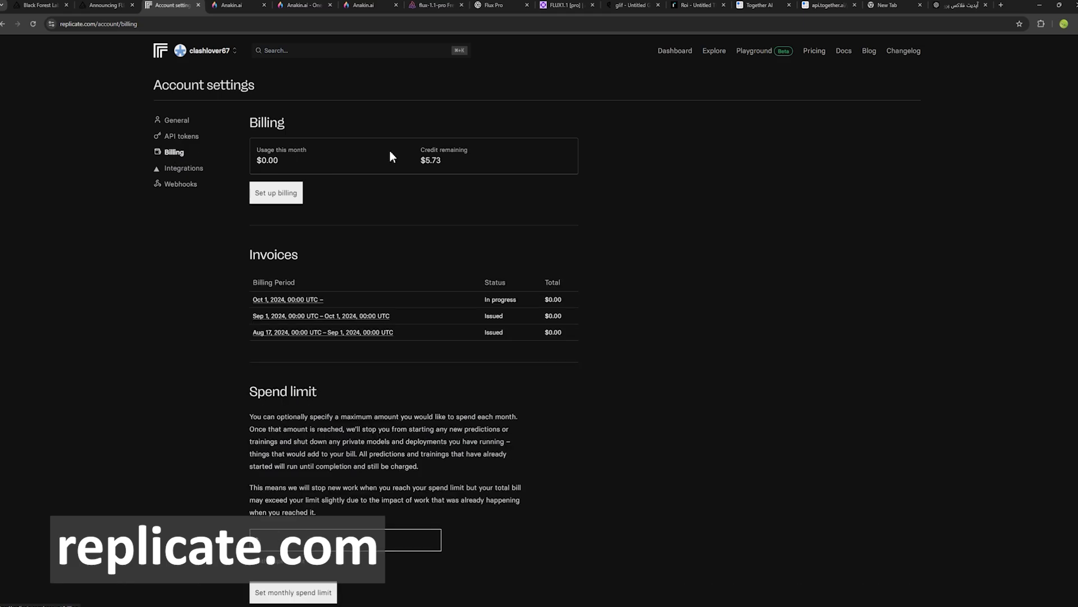
mouse_move(438, 160)
mouse_down()
mouse_move(398, 163)
mouse_move(438, 161)
mouse_up()
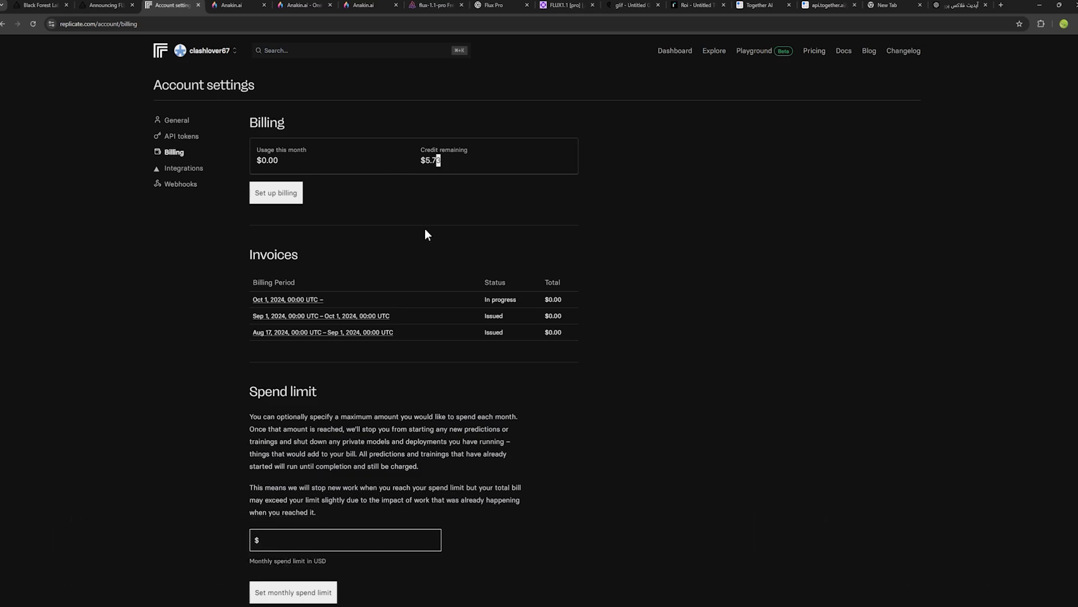